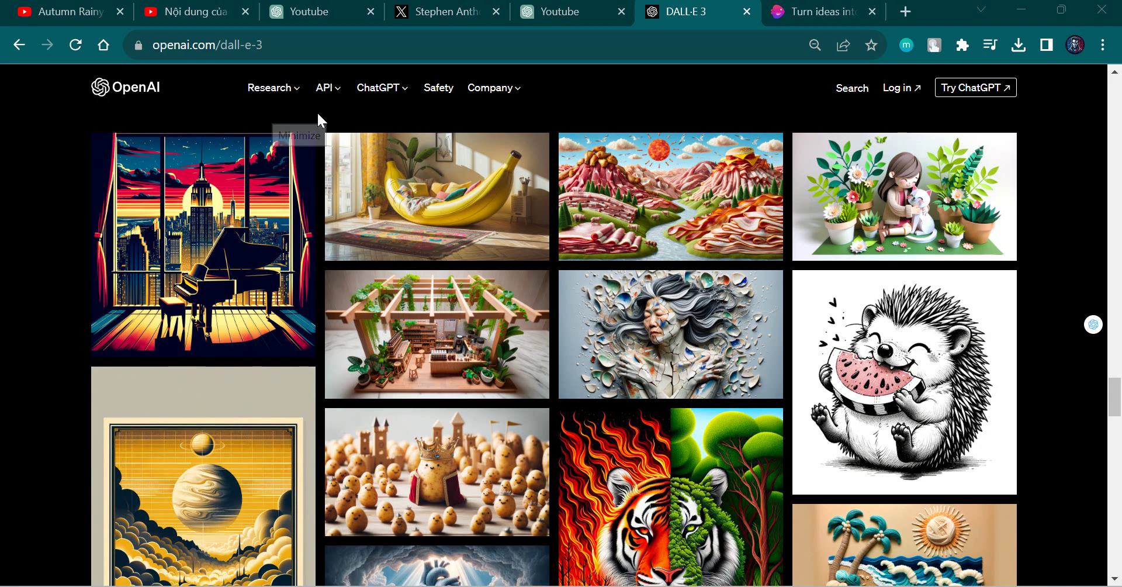
Step: Scroll from the image gallery back up to the DALL·E 3 heading and introduction
scroll(521, 475, "up", 9)
scroll(467, 450, "up", 4)
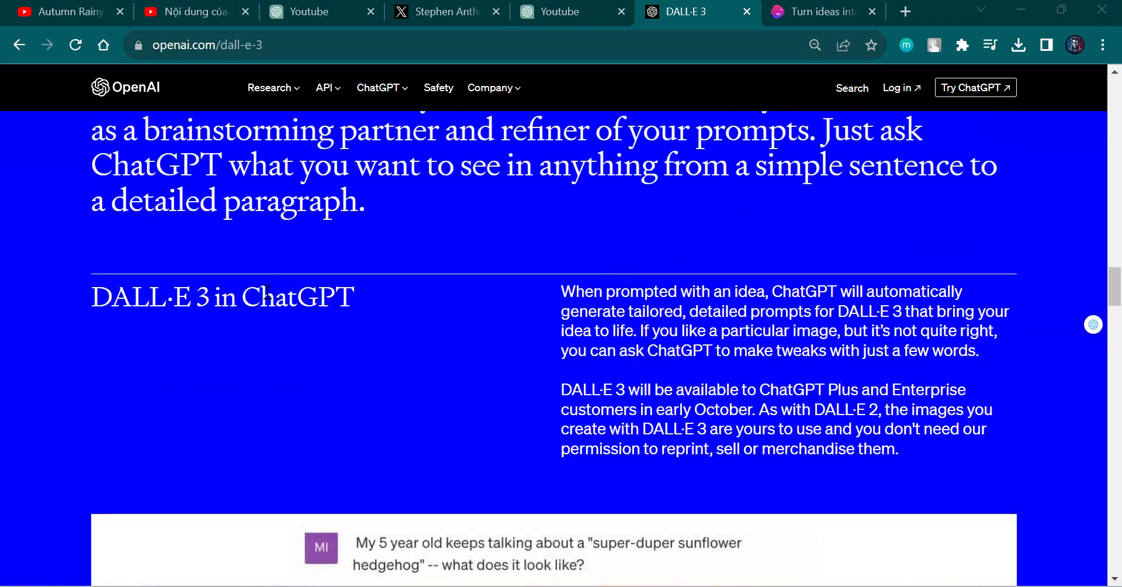
scroll(285, 276, "up", 4)
scroll(287, 278, "up", 3)
scroll(285, 275, "up", 4)
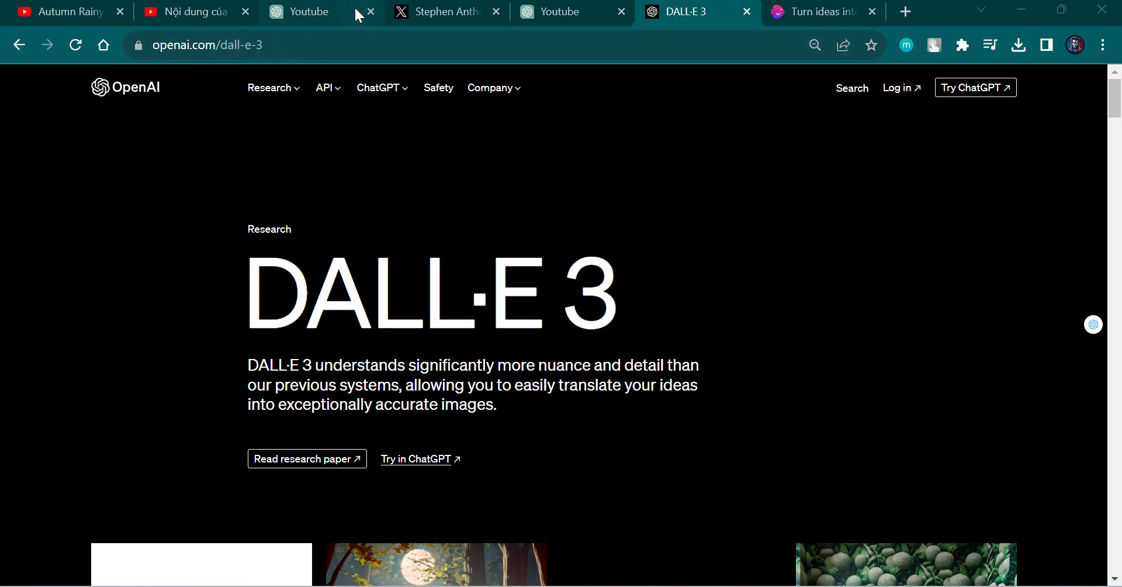
Step: Confirm the current ChatGPT plan is Plus at USD $20/month, then return to the DALL·E 3 page
left_click(545, 11)
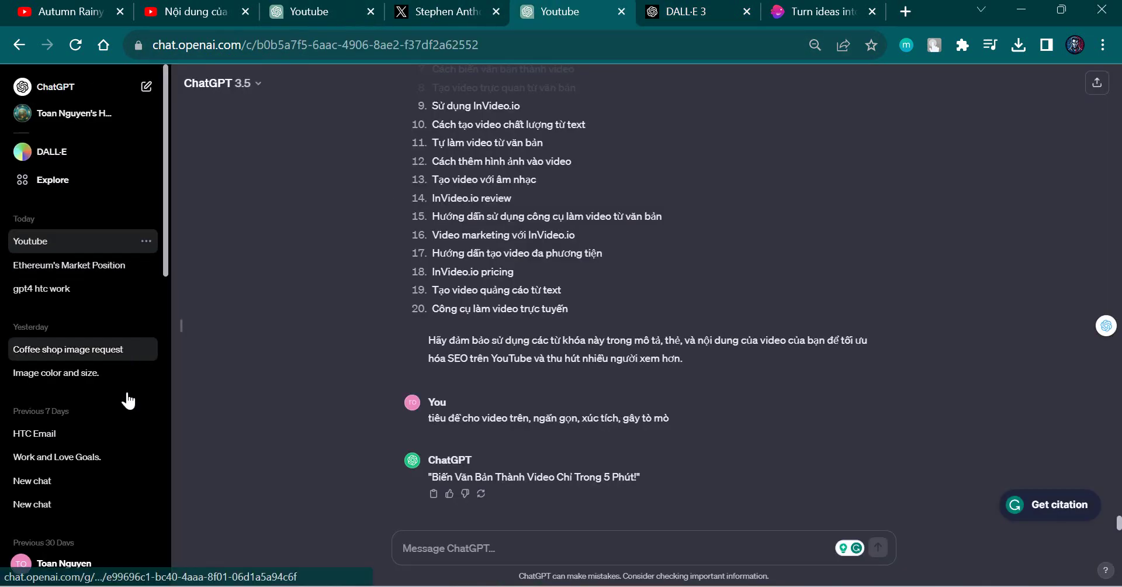
left_click(111, 564)
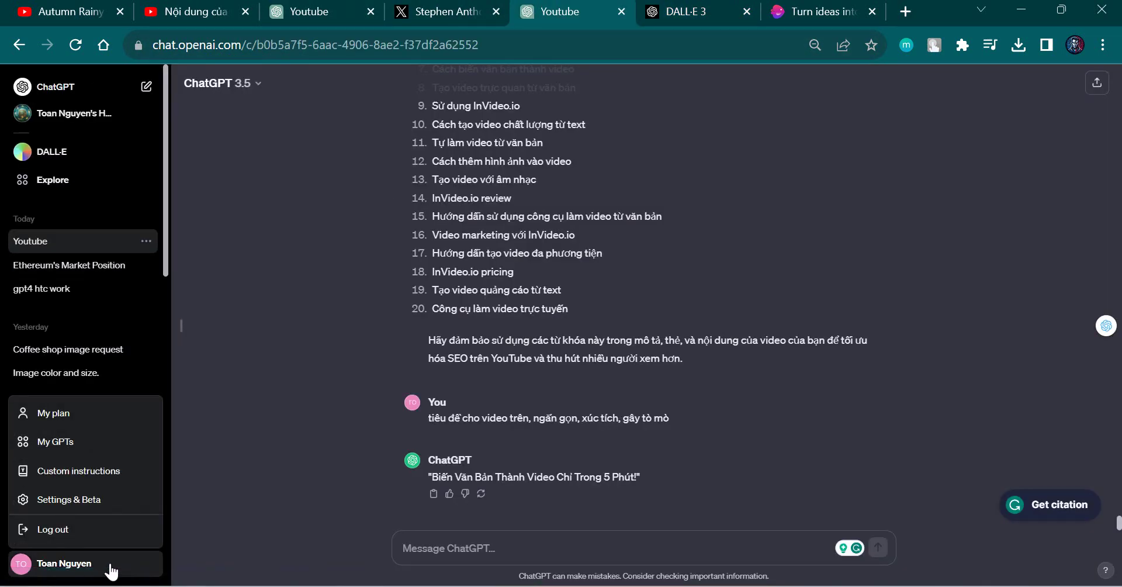
left_click(56, 417)
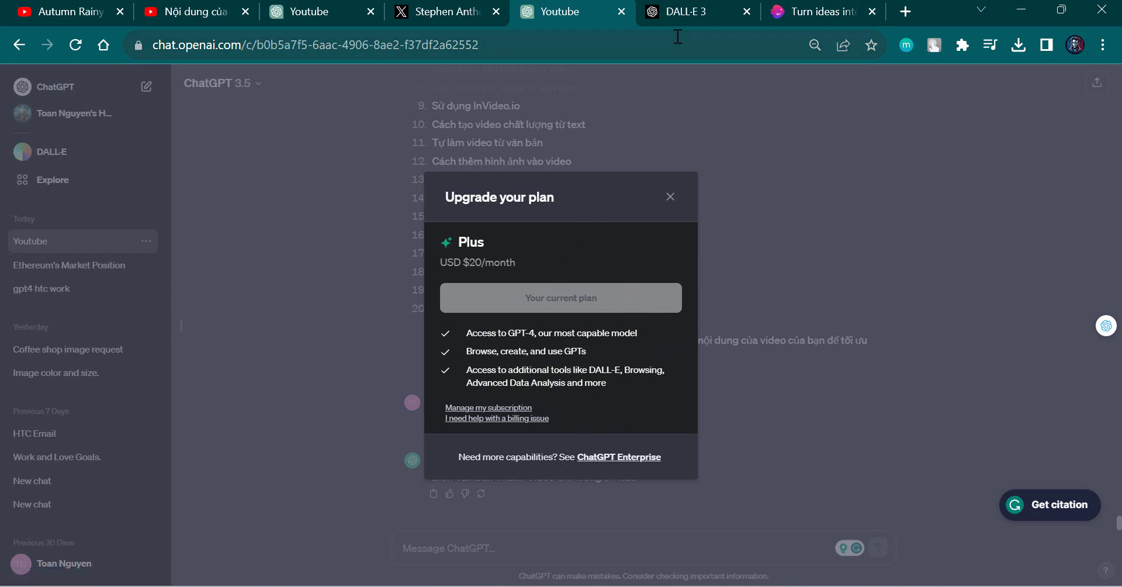
left_click(685, 18)
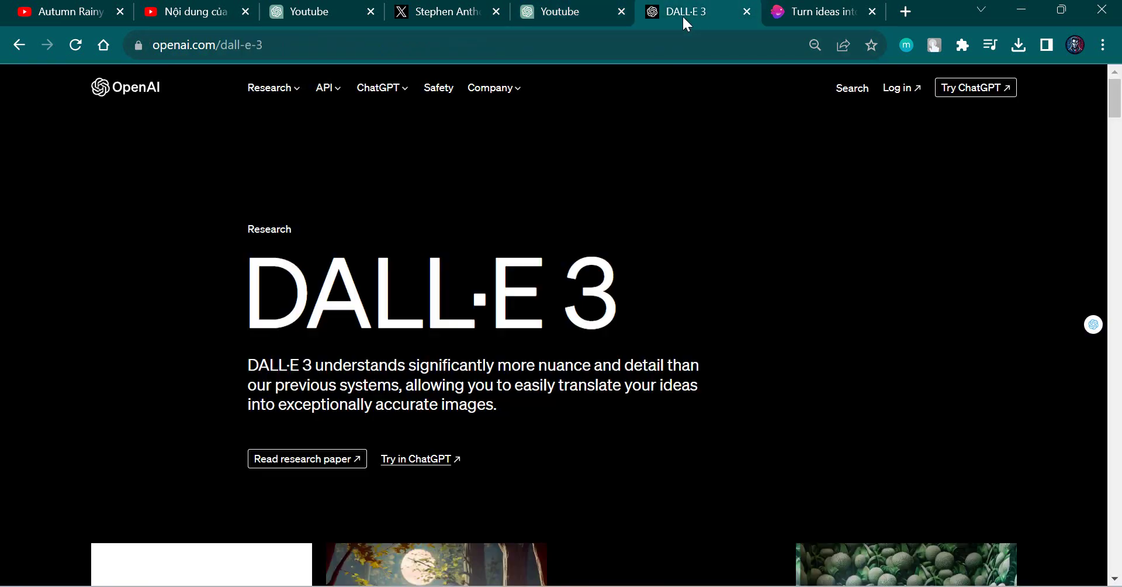
Step: Open the ChatGPT navigation dropdown, highlight the DALL·E 3 heading, and scroll past the intro
left_click(399, 95)
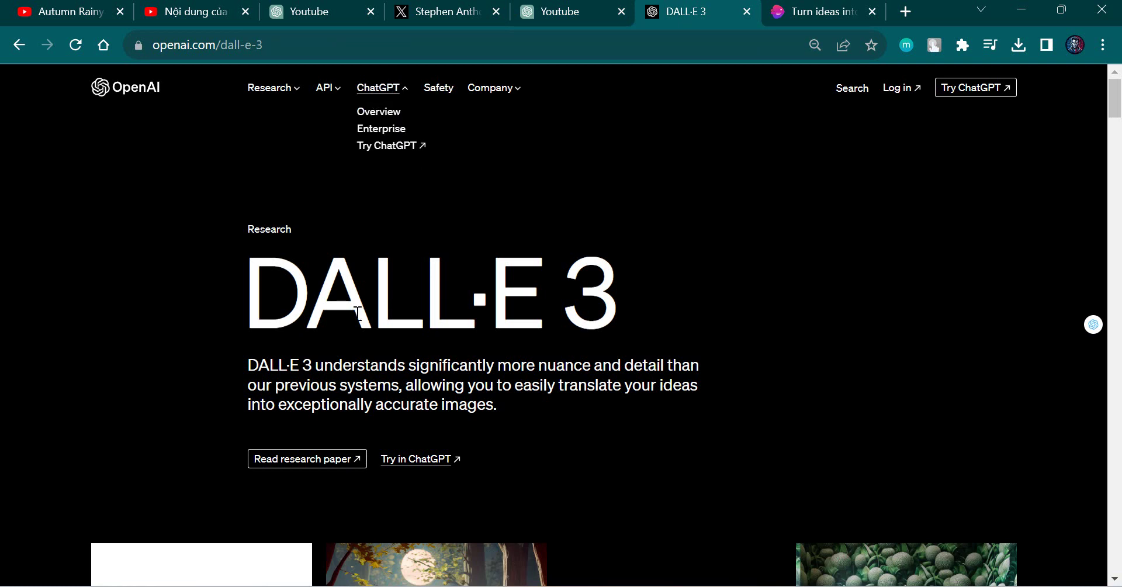
left_click_drag(244, 298, 415, 310)
scroll(504, 321, "down", 2)
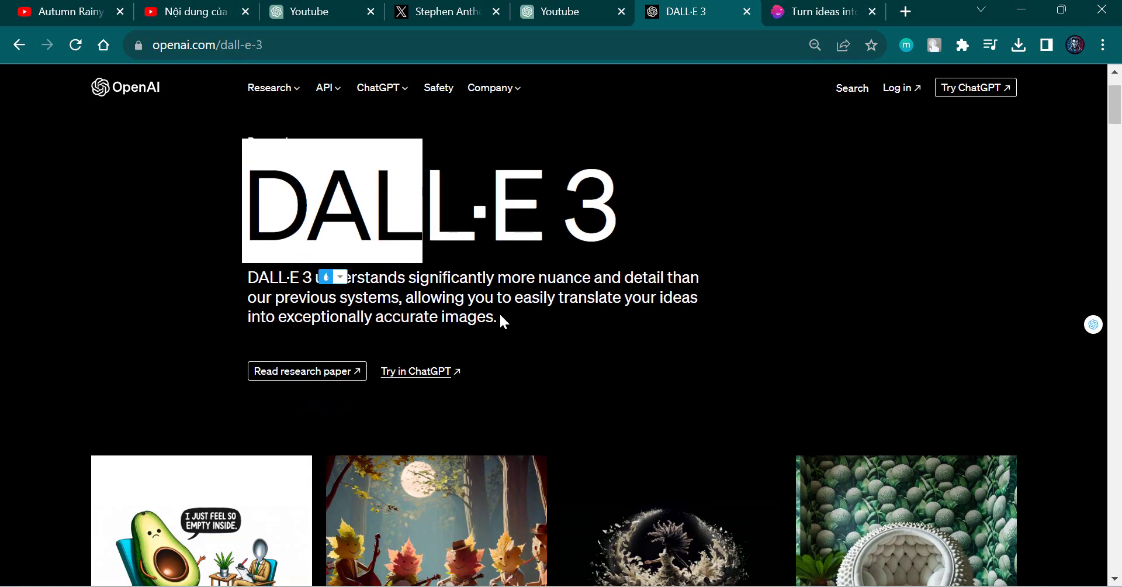
scroll(503, 321, "down", 4)
scroll(433, 323, "down", 3)
scroll(433, 324, "up", 3)
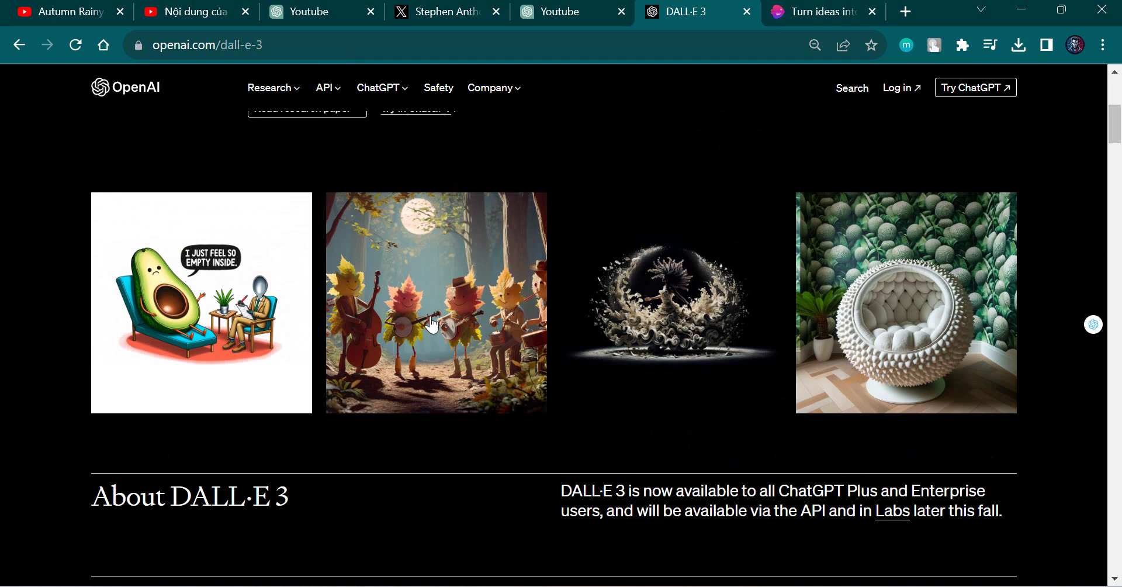
scroll(433, 325, "down", 4)
scroll(431, 325, "down", 3)
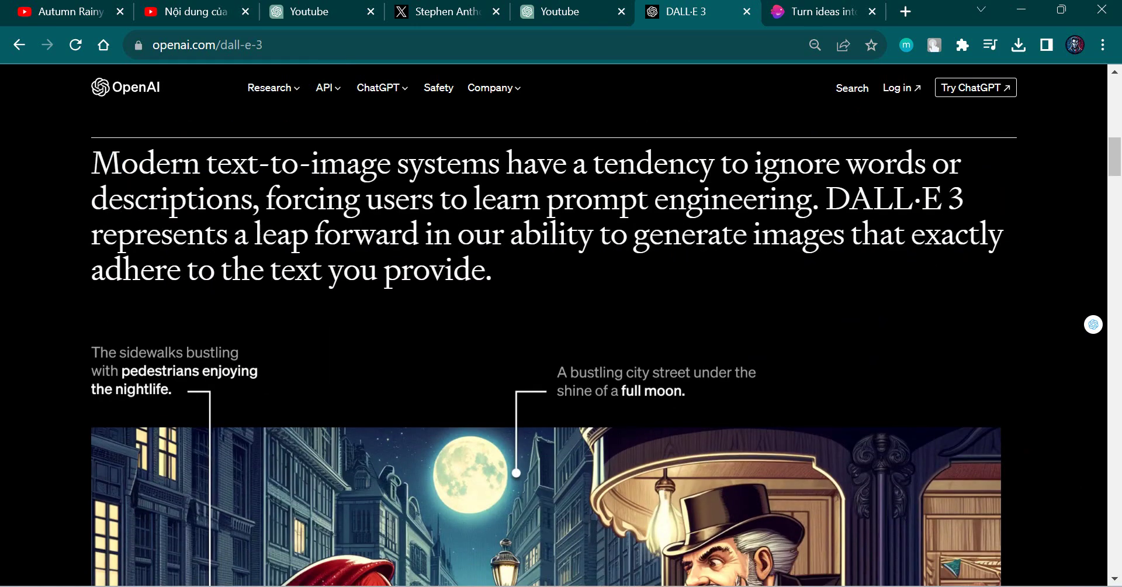
Step: Scroll down through the DALL·E 3 examples to the Creative control image gallery
scroll(554, 349, "down", 1)
scroll(554, 349, "down", 4)
scroll(554, 349, "down", 4)
scroll(555, 349, "down", 3)
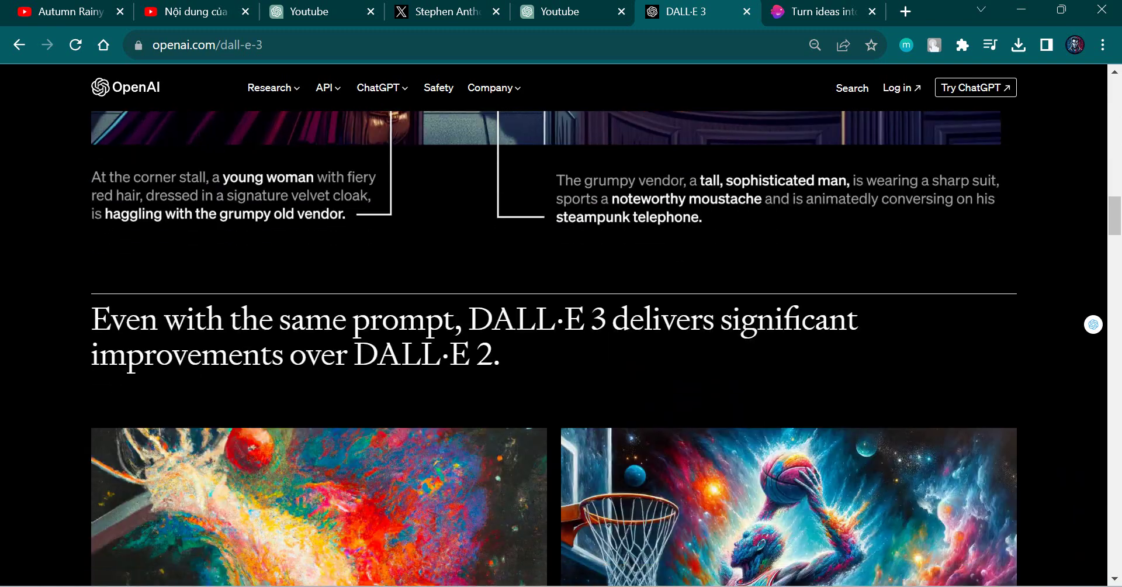
scroll(461, 281, "down", 4)
scroll(460, 282, "down", 7)
scroll(461, 282, "down", 6)
scroll(460, 282, "down", 7)
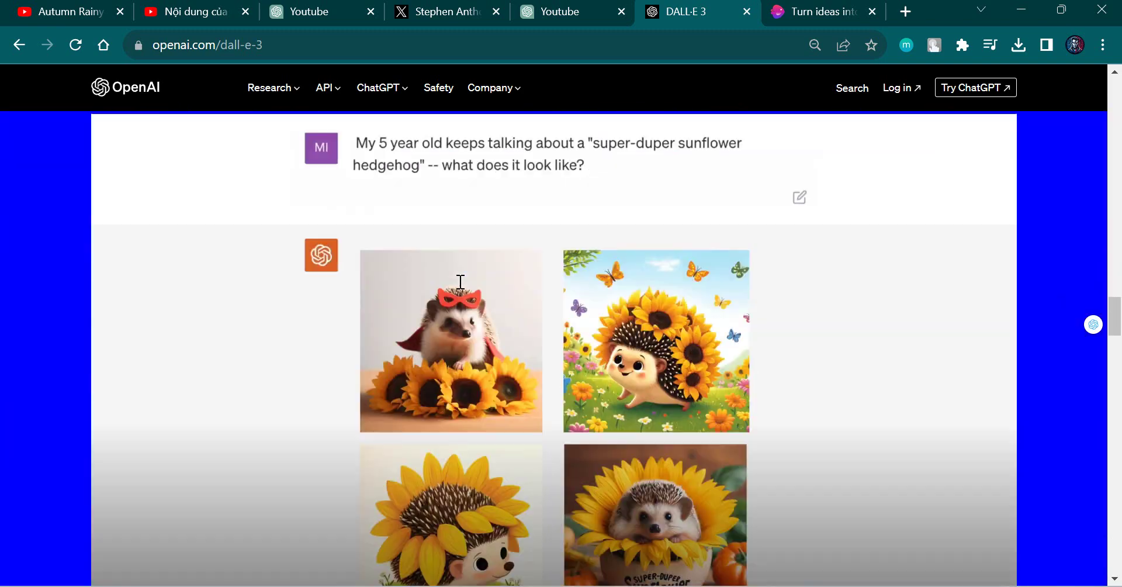
scroll(461, 286, "down", 3)
scroll(463, 291, "up", 4)
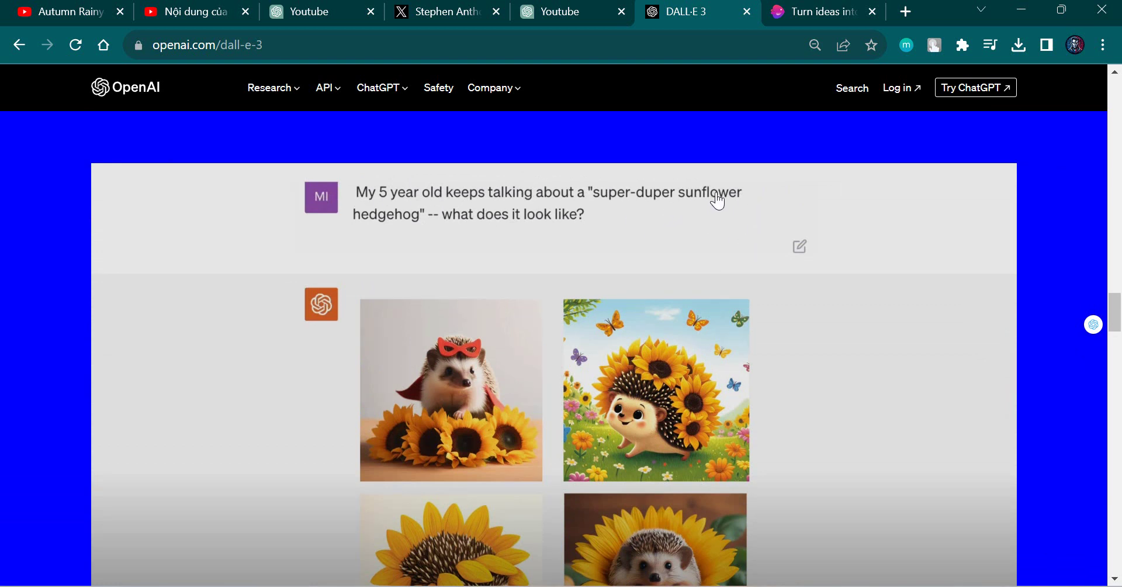
scroll(661, 338, "down", 5)
scroll(661, 337, "down", 6)
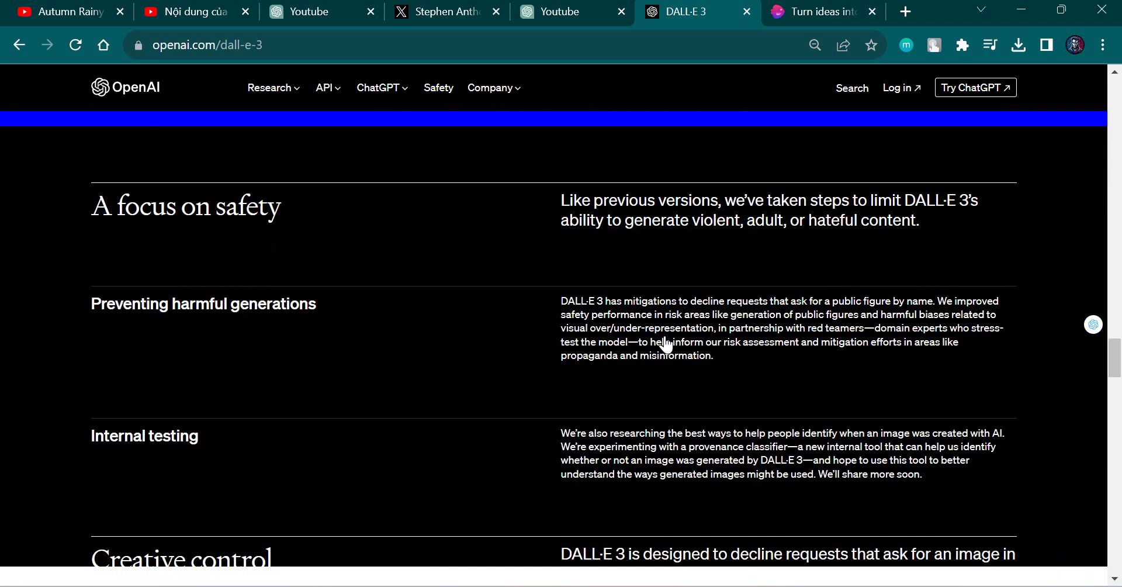
scroll(661, 338, "down", 6)
scroll(662, 338, "down", 4)
scroll(510, 408, "down", 3)
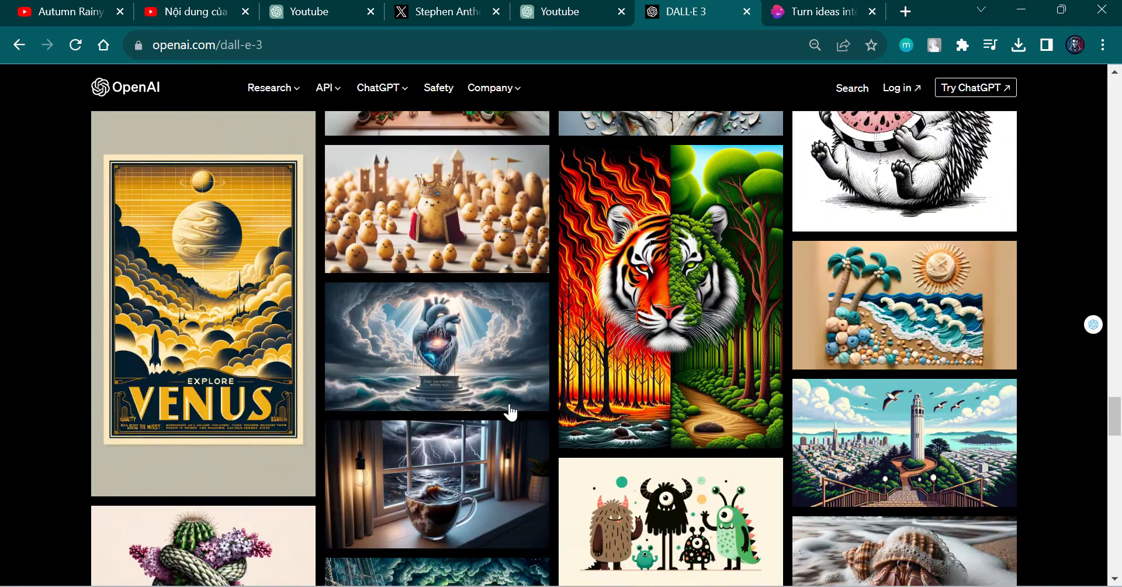
scroll(509, 408, "up", 6)
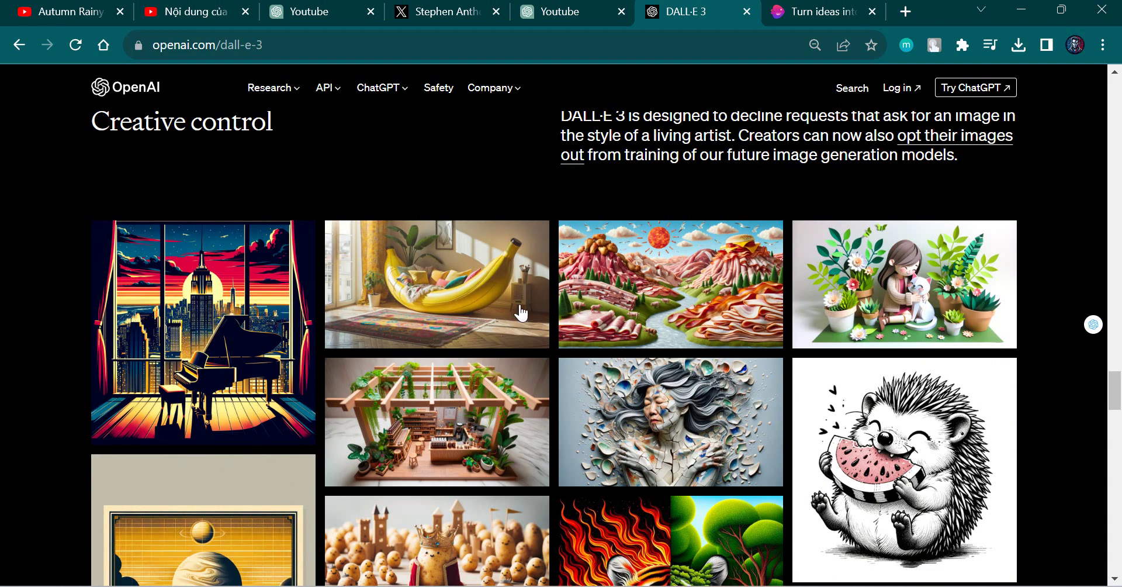
scroll(520, 313, "down", 3)
scroll(521, 313, "up", 3)
scroll(514, 316, "down", 2)
Step: Enlarge the porcelain-woman example to read its prompt, then close it
scroll(515, 316, "down", 1)
left_click(620, 281)
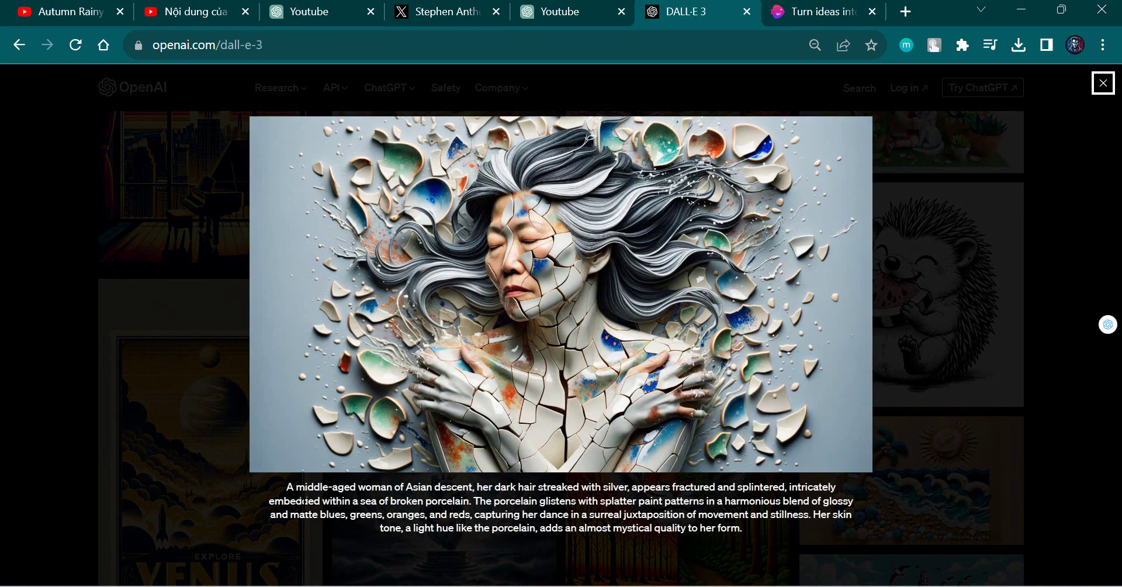
left_click(220, 358)
scroll(772, 314, "up", 3)
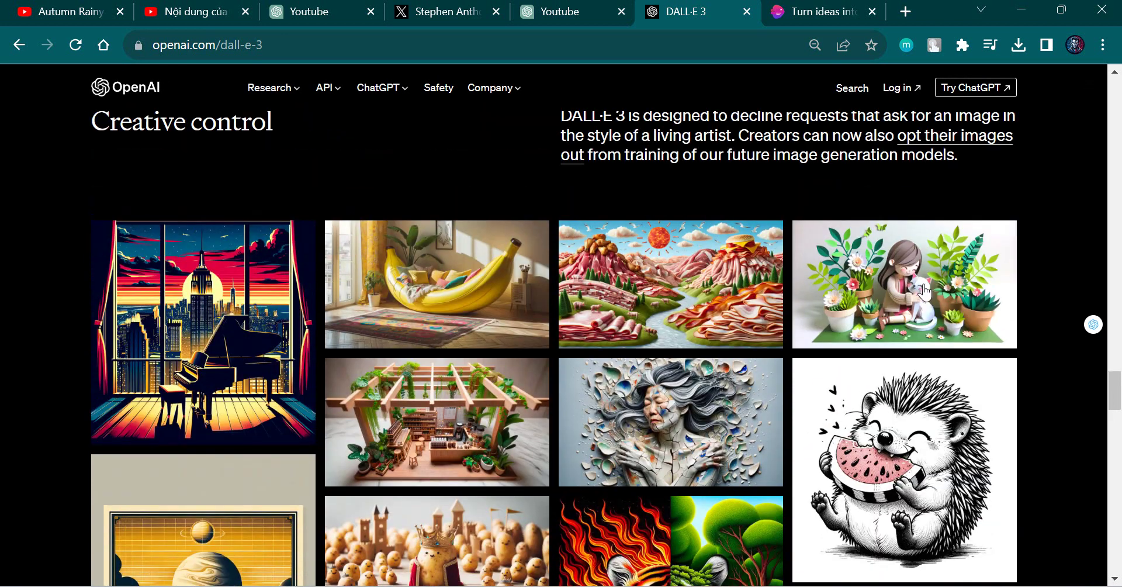
Step: Enlarge the banana-shaped couch image and select its full prompt caption
left_click(466, 300)
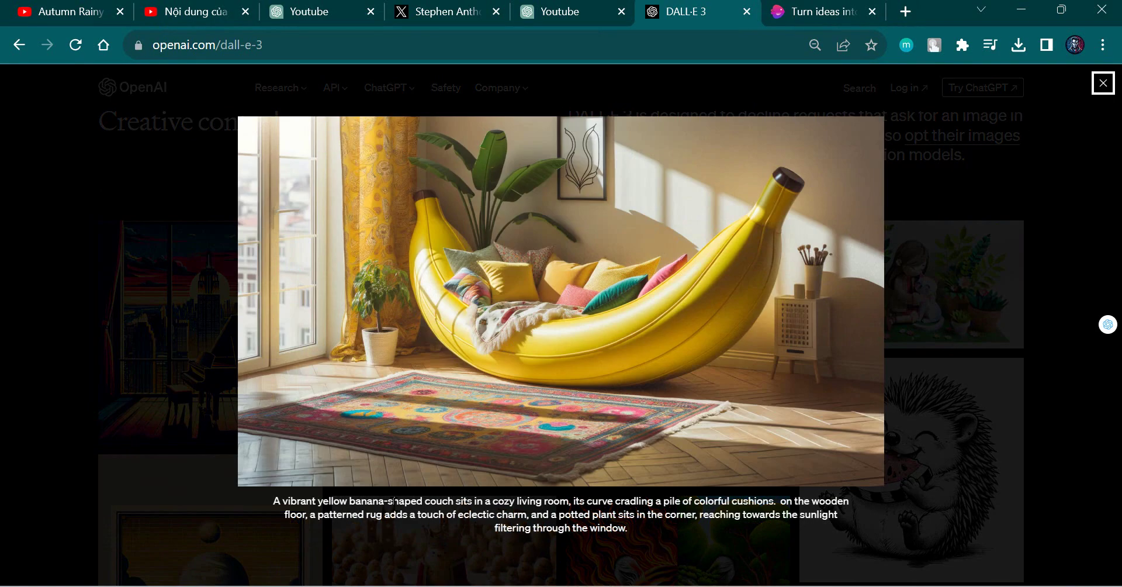
left_click(632, 535)
left_click(406, 265)
left_click_drag(276, 502, 641, 531)
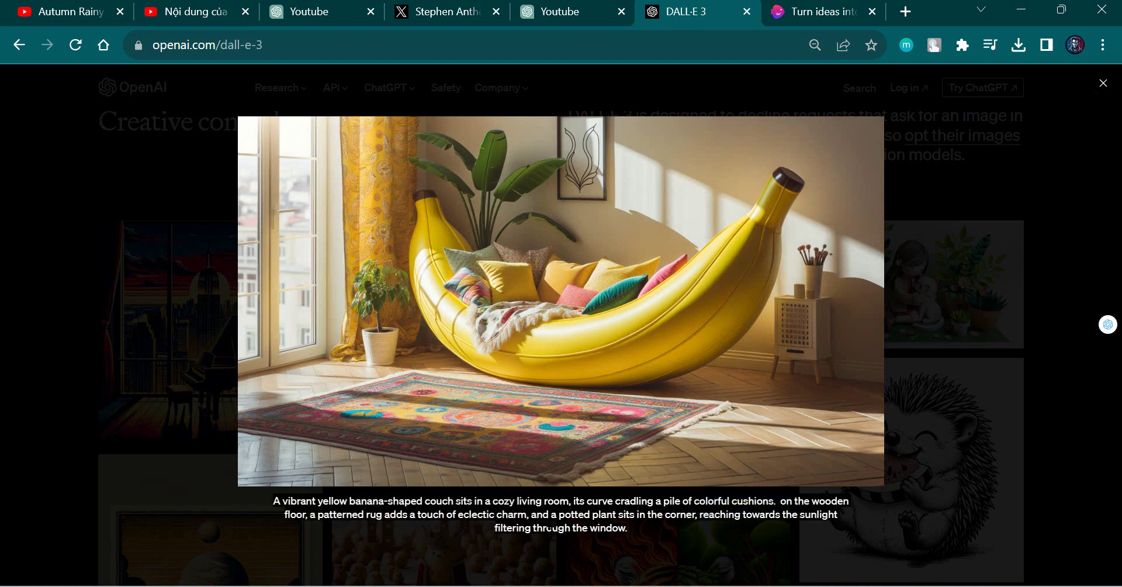
left_click(633, 525)
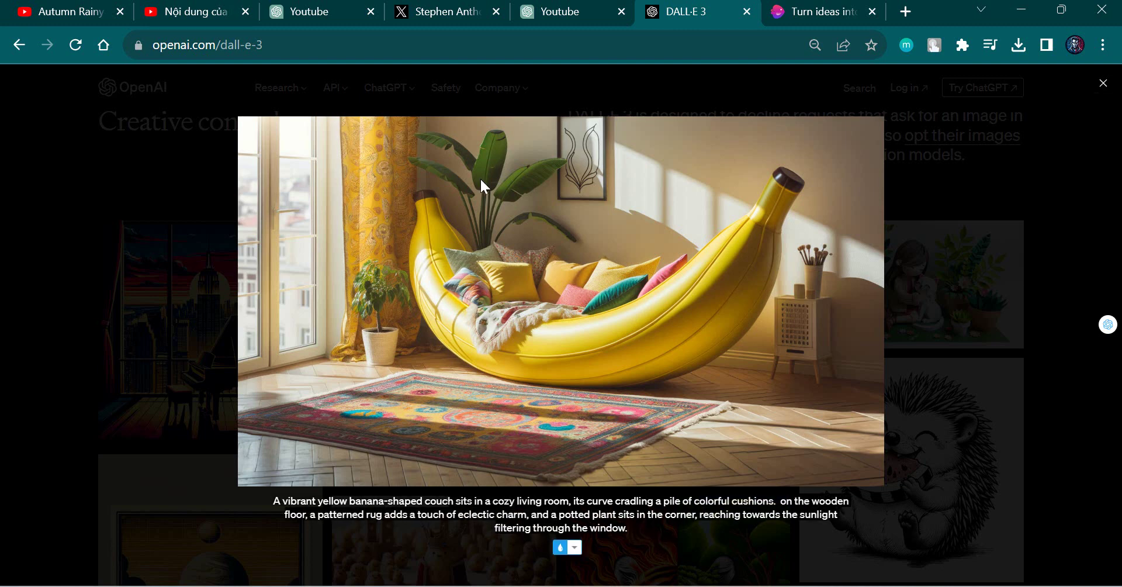
Step: Dismiss the plan details and verify Plugins and Advanced data analysis are on in Beta features
left_click(563, 8)
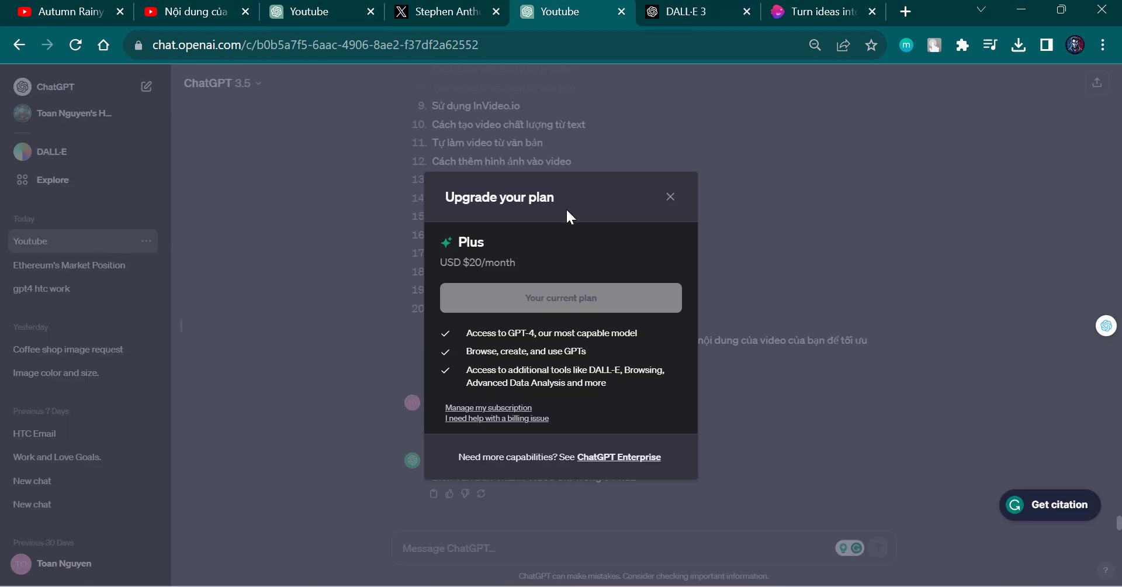
left_click(188, 221)
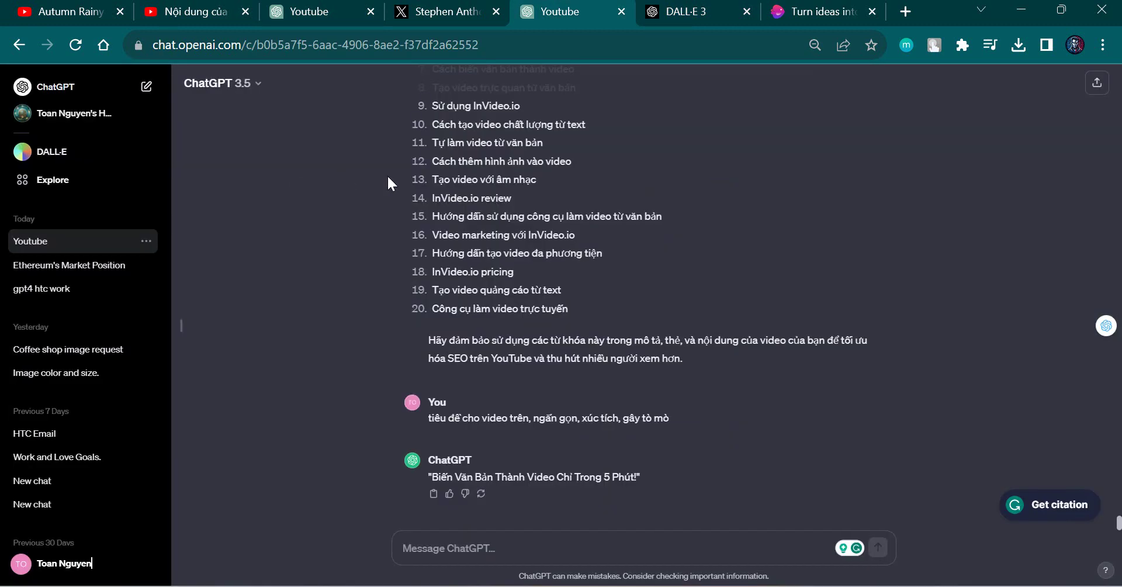
left_click(67, 564)
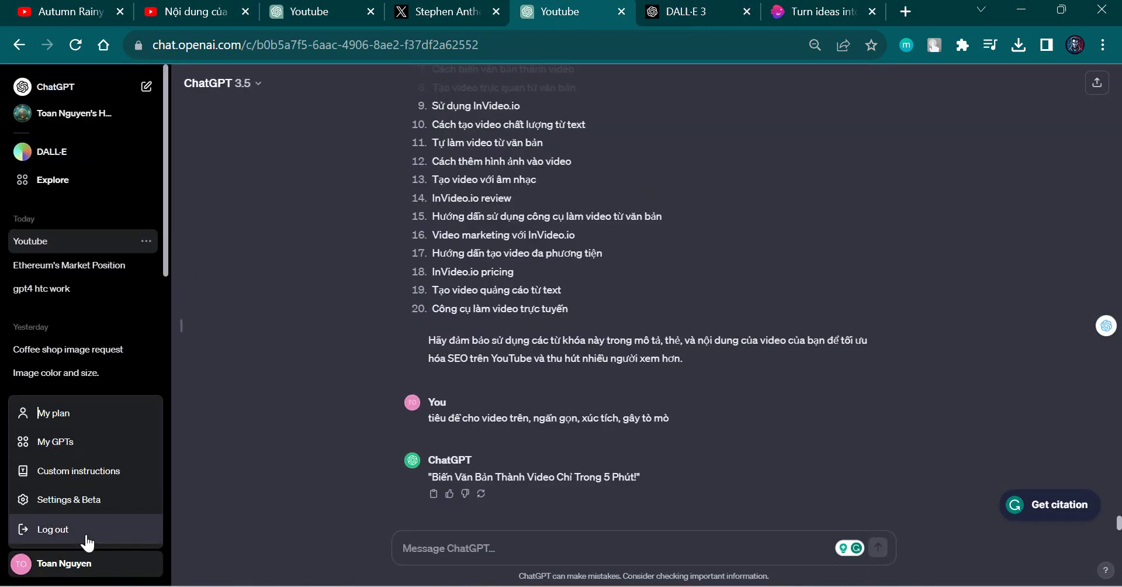
left_click(69, 500)
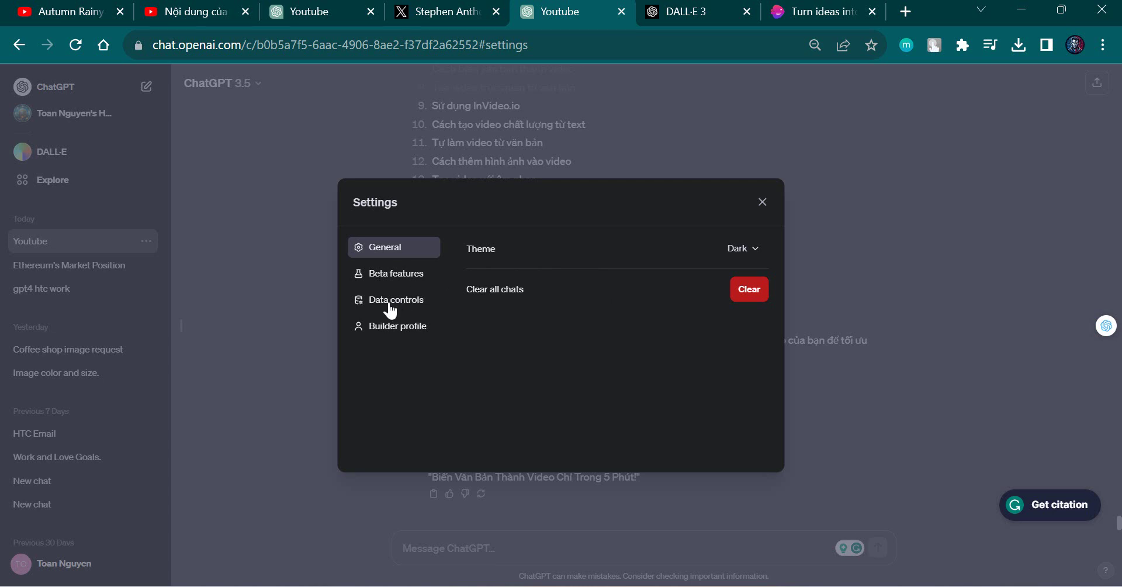
left_click(408, 275)
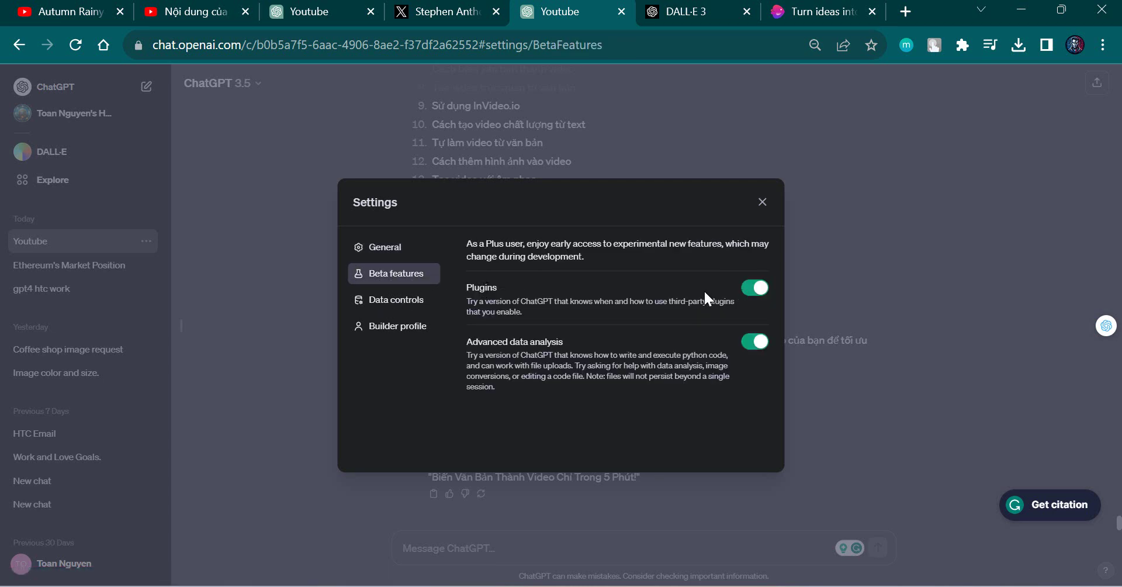
left_click(764, 204)
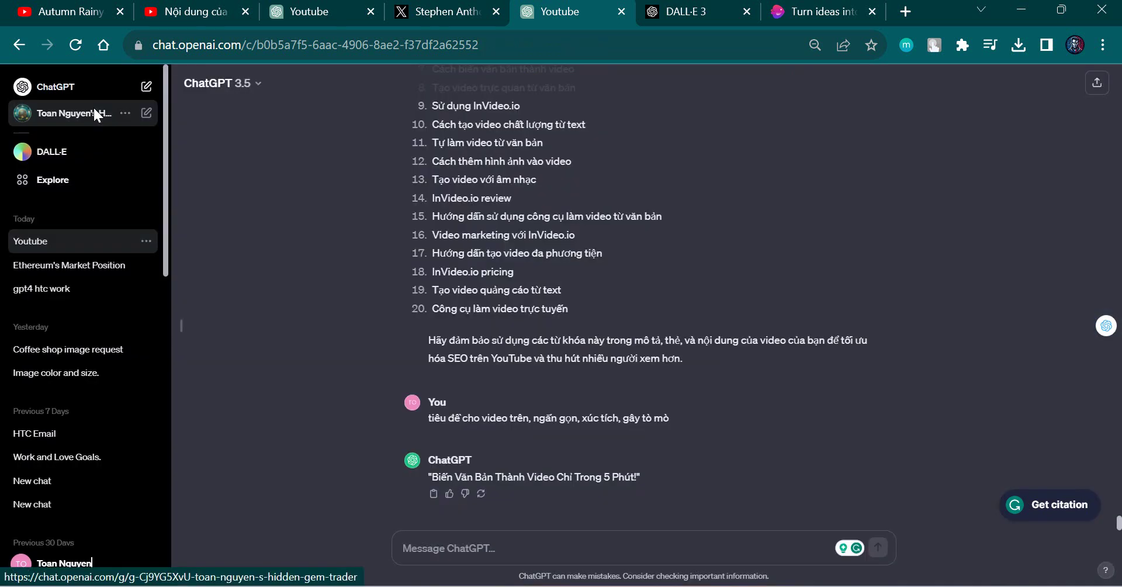
Step: Browse the Explore GPTs list, then start a new chat with the DALL-E GPT
left_click(70, 183)
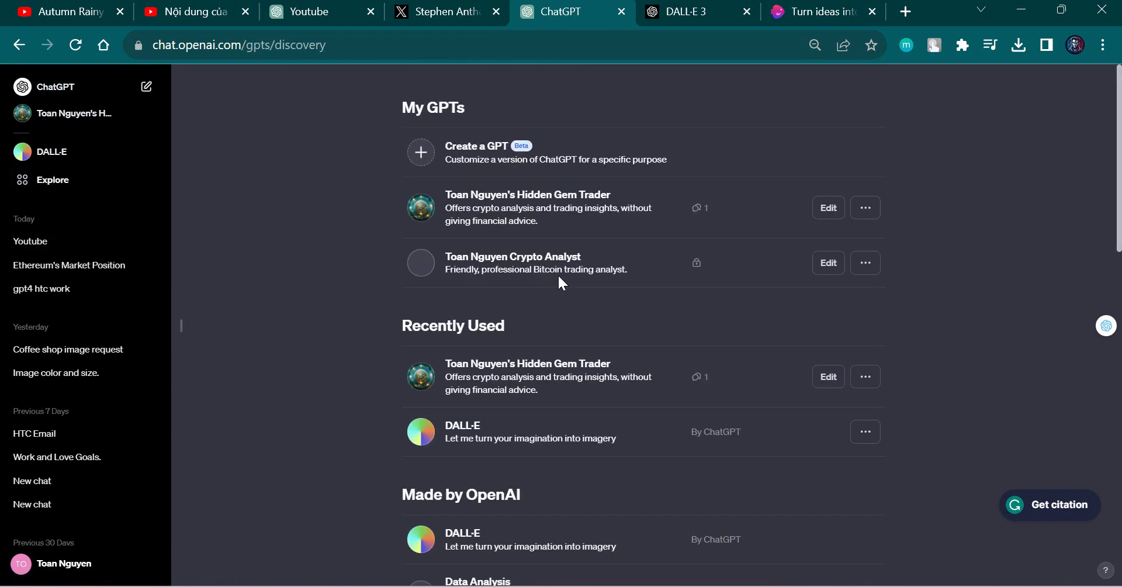
scroll(641, 410, "down", 5)
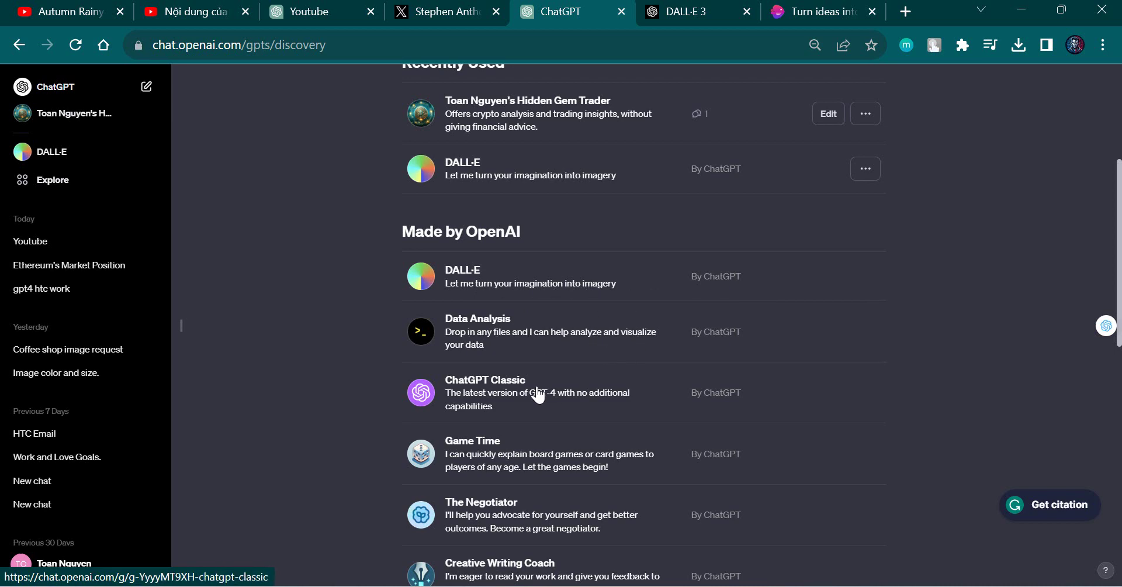
scroll(544, 389, "down", 3)
scroll(564, 310, "down", 4)
scroll(559, 413, "down", 4)
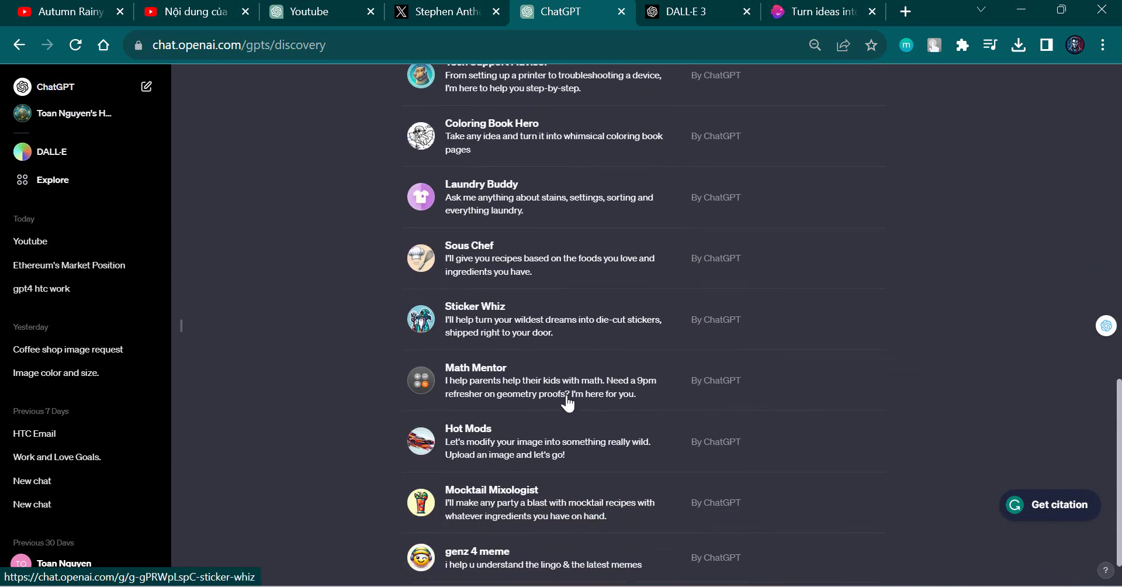
scroll(567, 401, "up", 5)
scroll(566, 401, "up", 4)
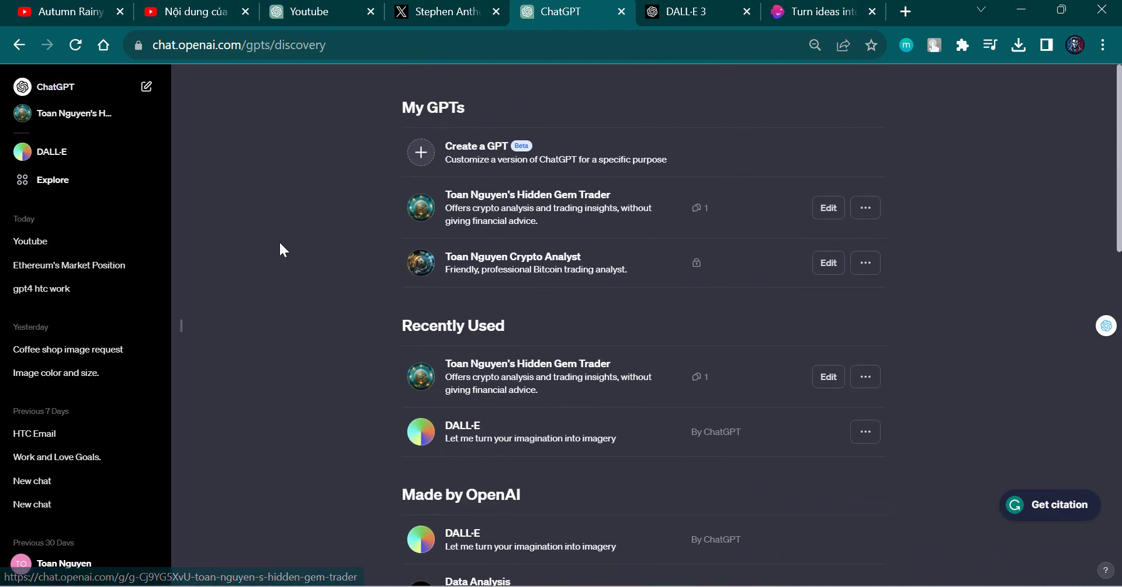
left_click(77, 163)
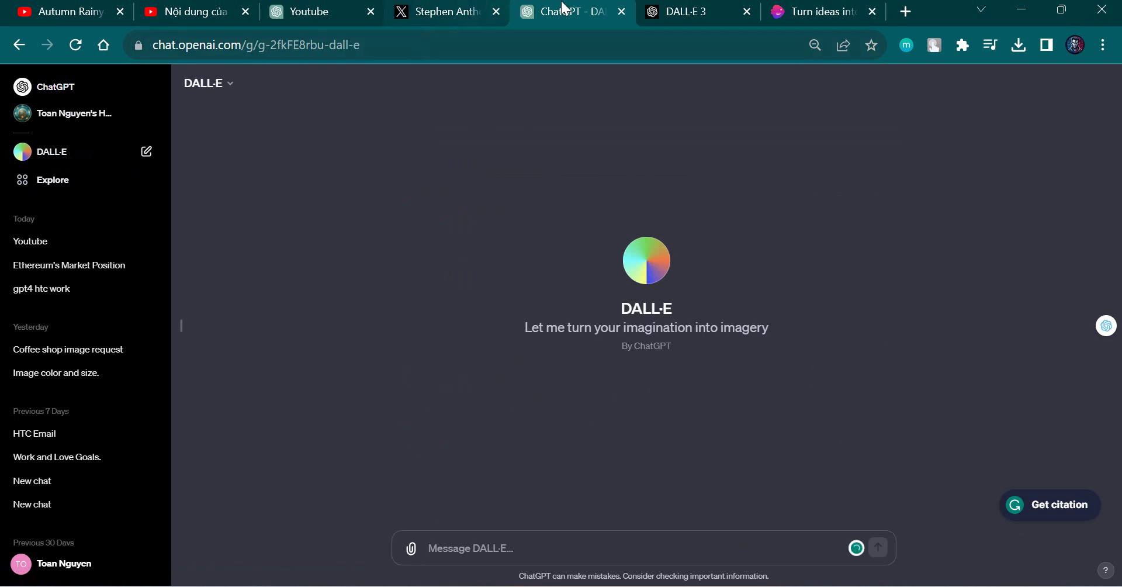
Step: Send DALL-E the prompt 'a vibrant banana shape with coffe house idea, be creative, and lovely'
left_click(689, 10)
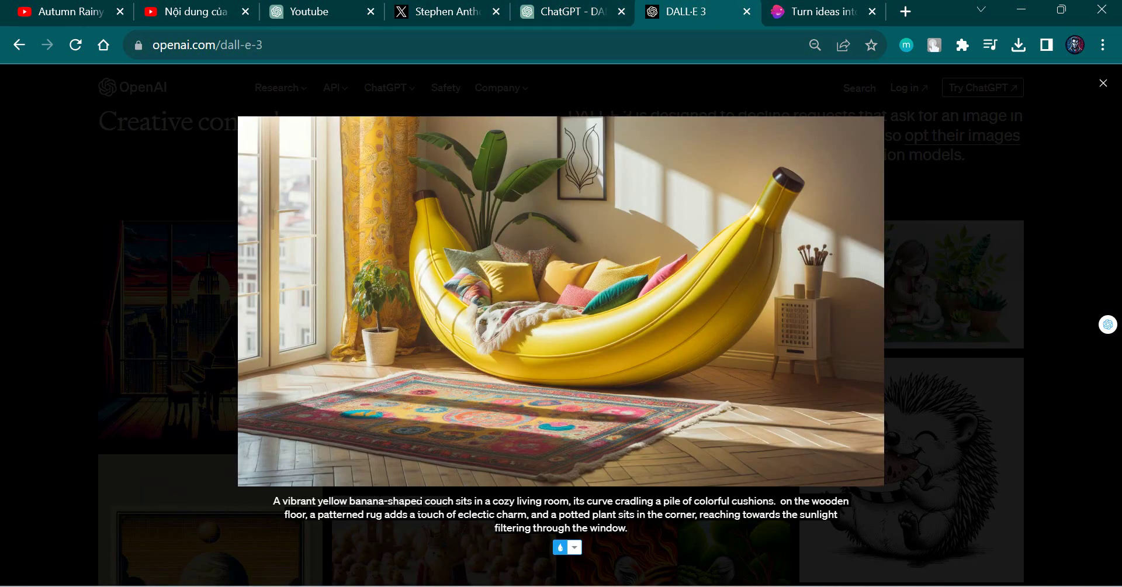
left_click(553, 7)
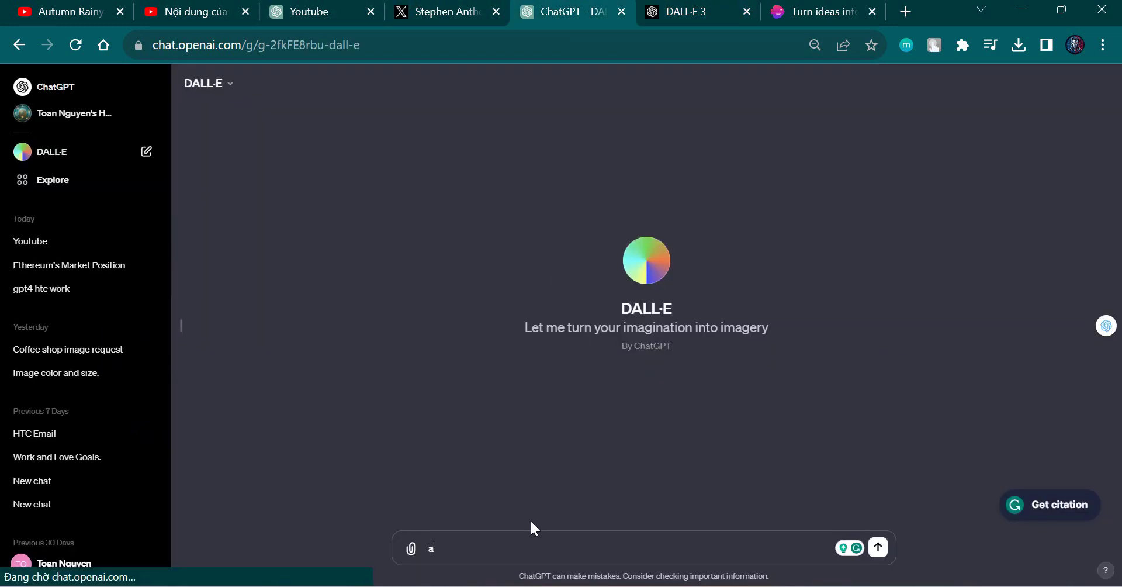
type("a vr")
key("BackSpace")
type("ib")
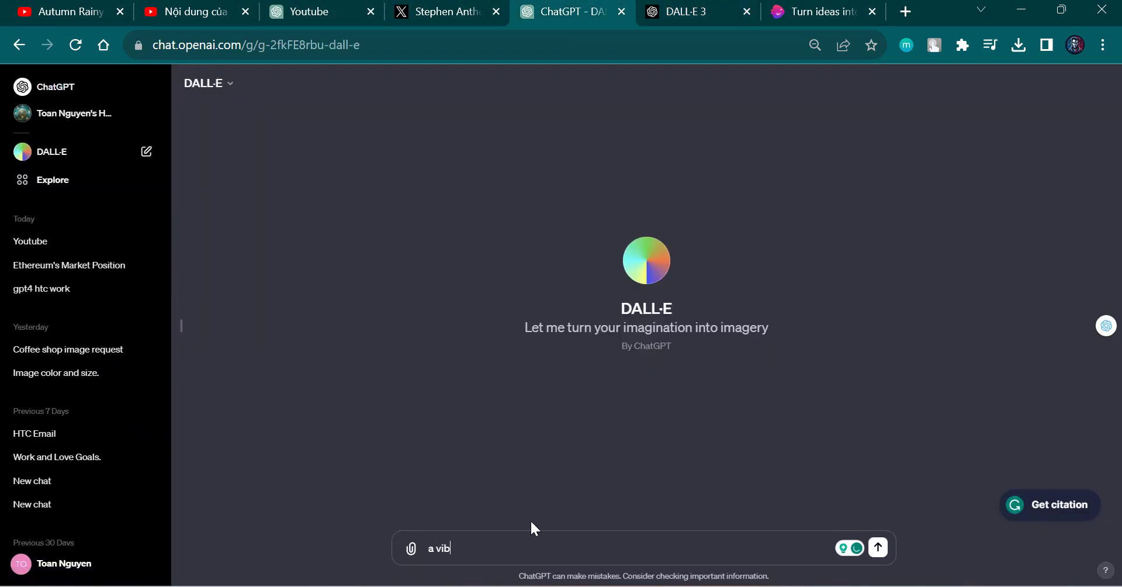
type("rant ba")
key("BackSpace")
type("an")
type("ana s")
type("hape with coffe ho")
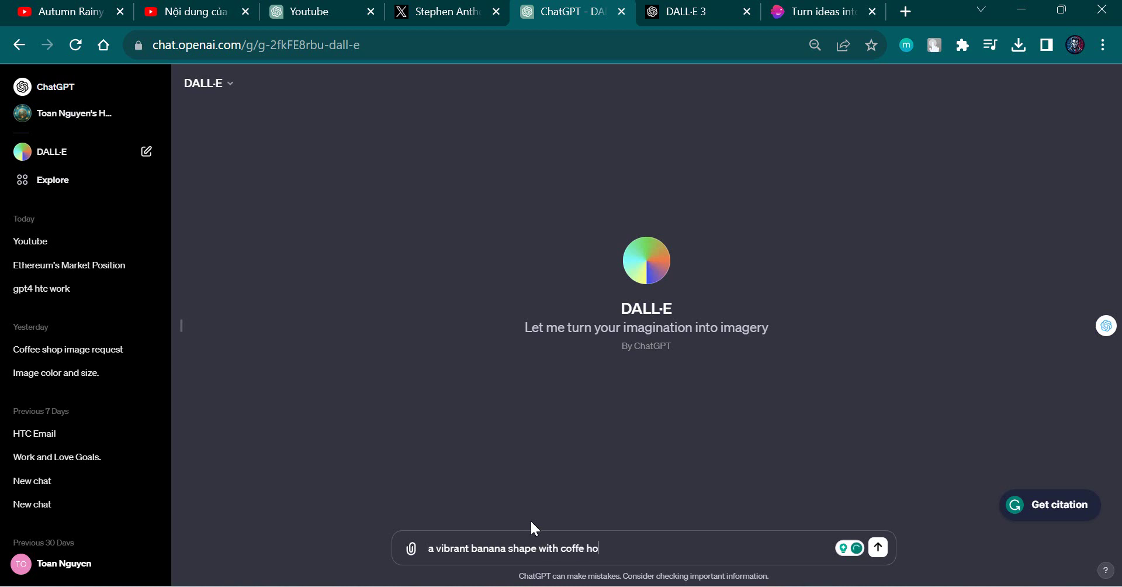
type("use idea")
type(", be creat")
type("ive, and lovely")
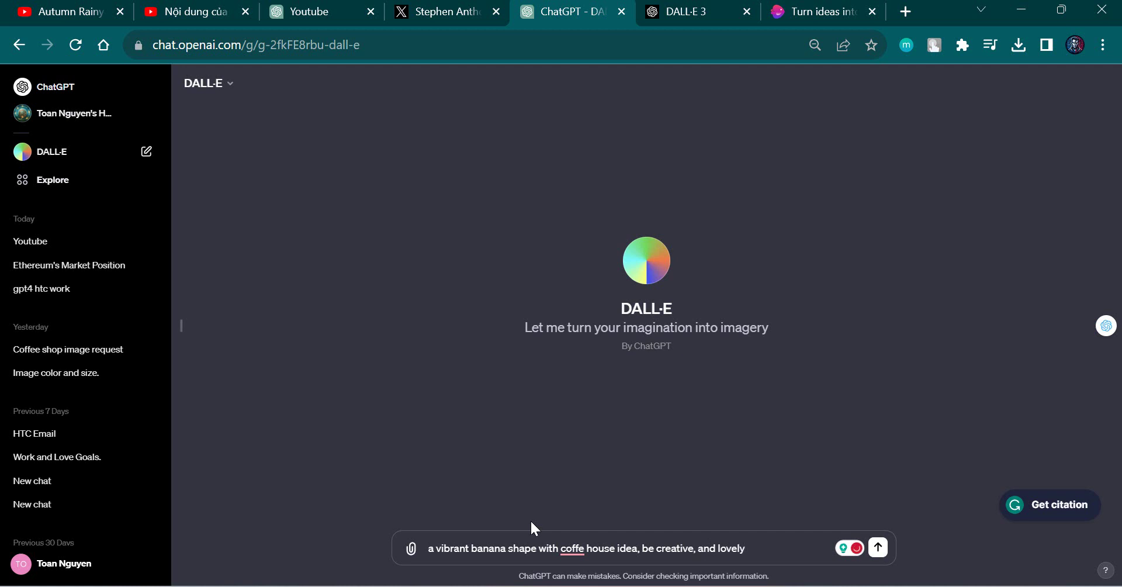
key("Return")
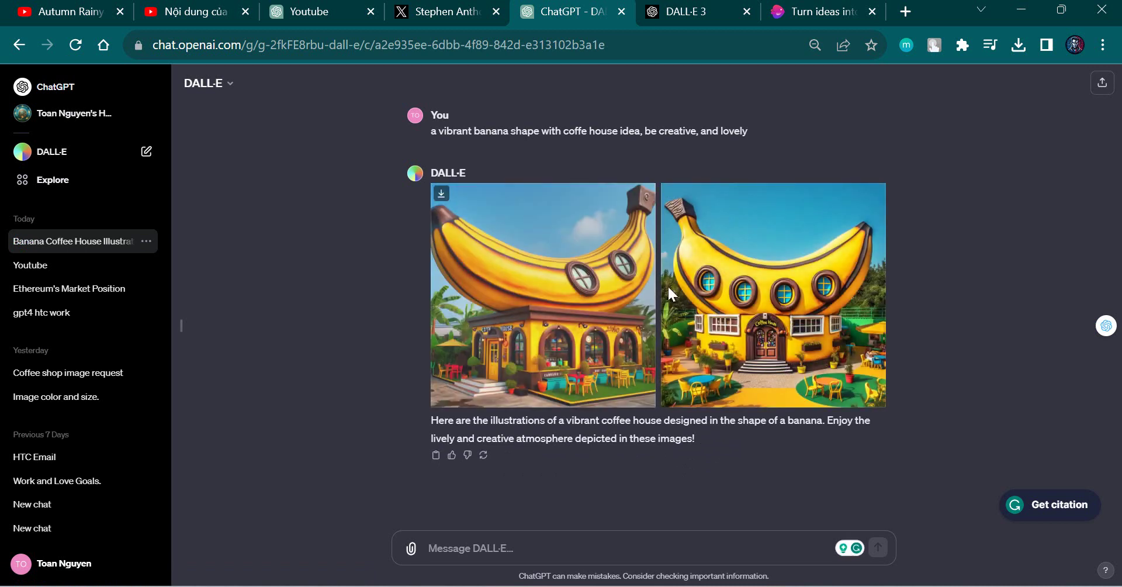
Step: Highlight parts of DALL-E's reply text about the generated images
mouse_move(477, 421)
left_mouse_down()
mouse_move(637, 432)
mouse_move(573, 439)
left_mouse_up()
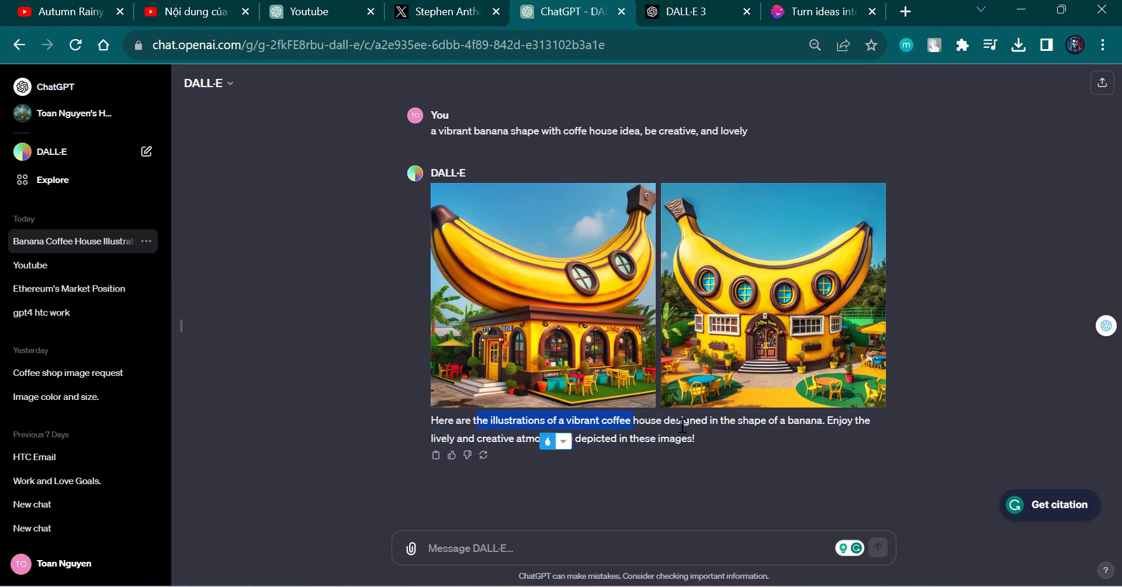
left_click(681, 420)
left_click_drag(812, 422, 550, 433)
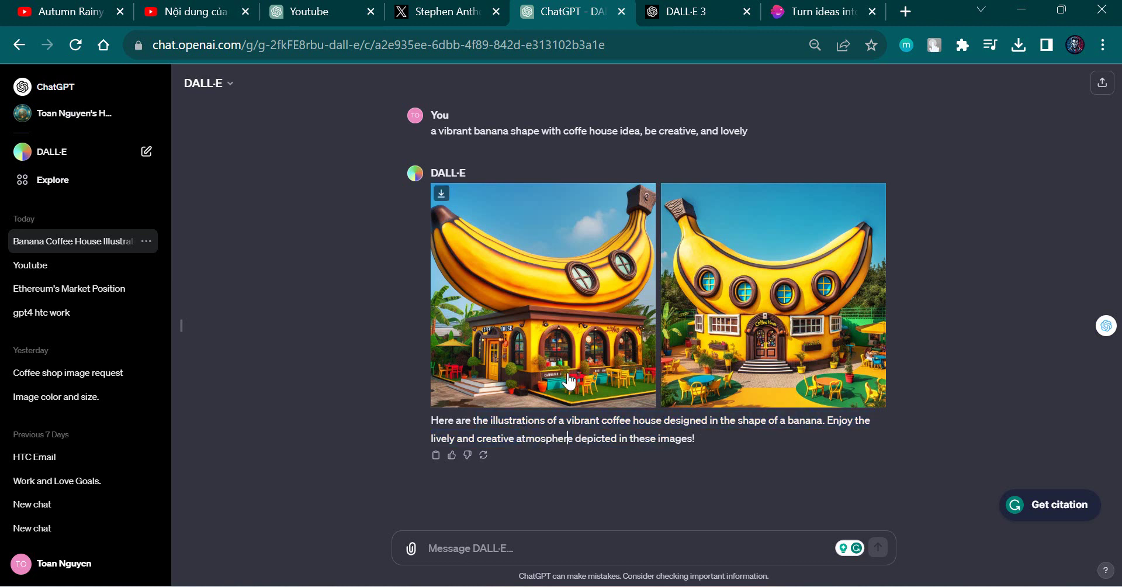
Step: View both banana coffee-house images full size, then return to the DALL·E 3 page
left_click(572, 345)
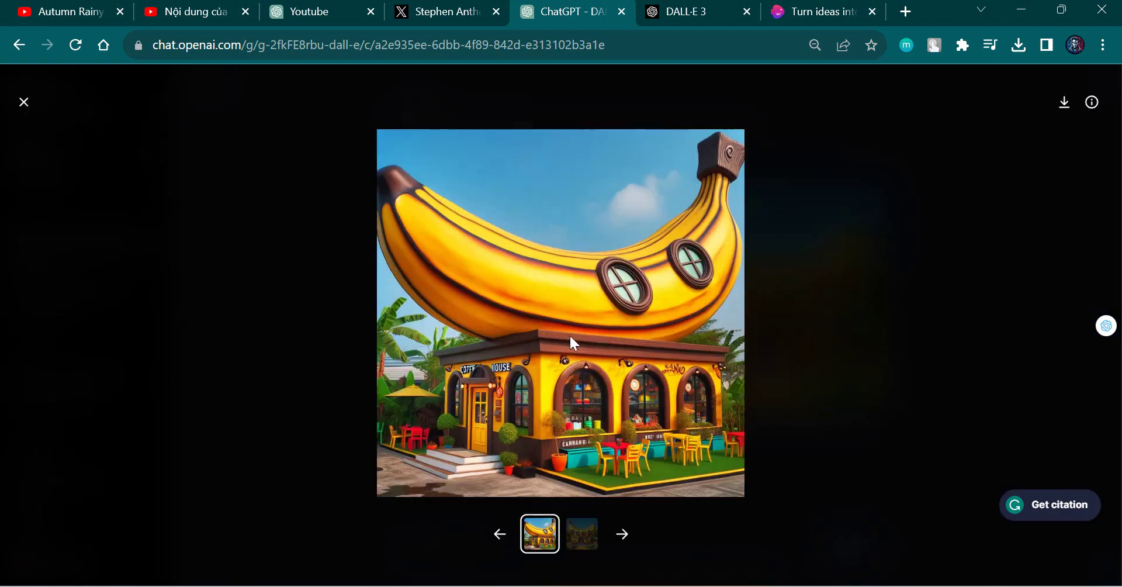
left_click(623, 535)
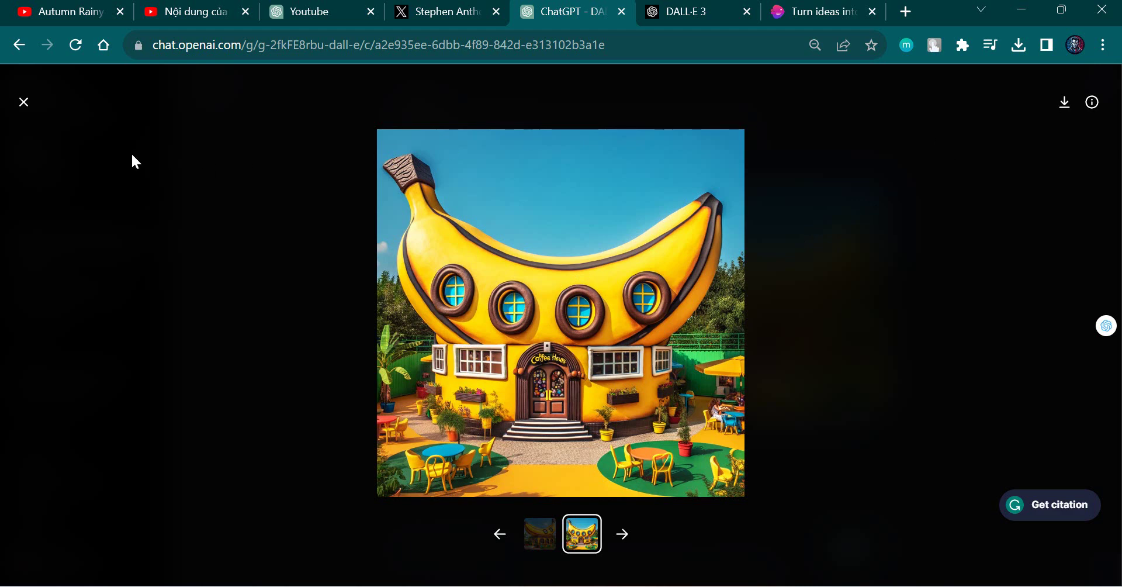
left_click(26, 111)
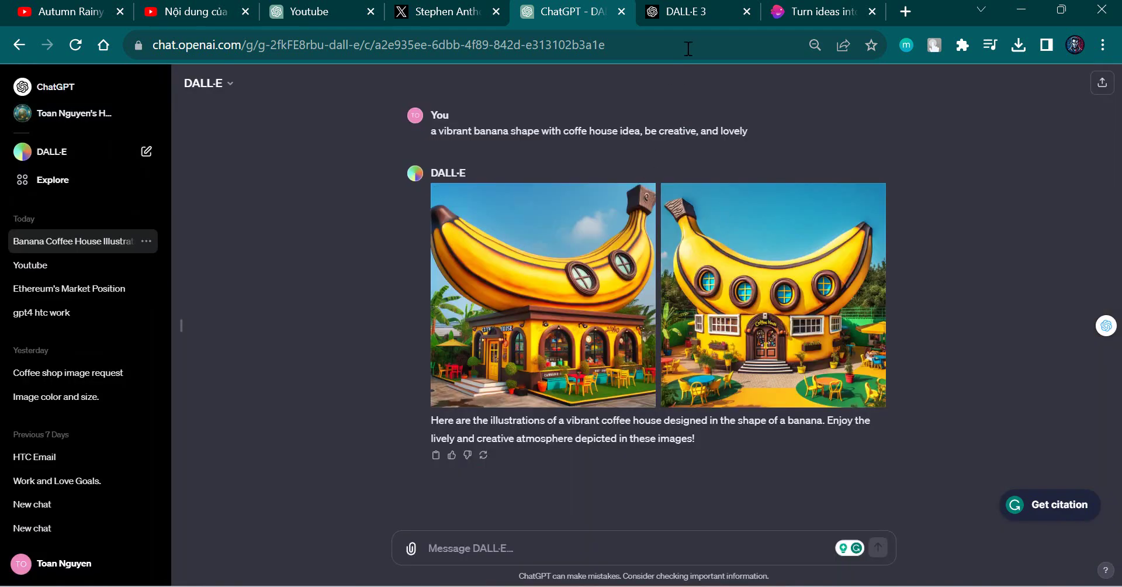
left_click(707, 18)
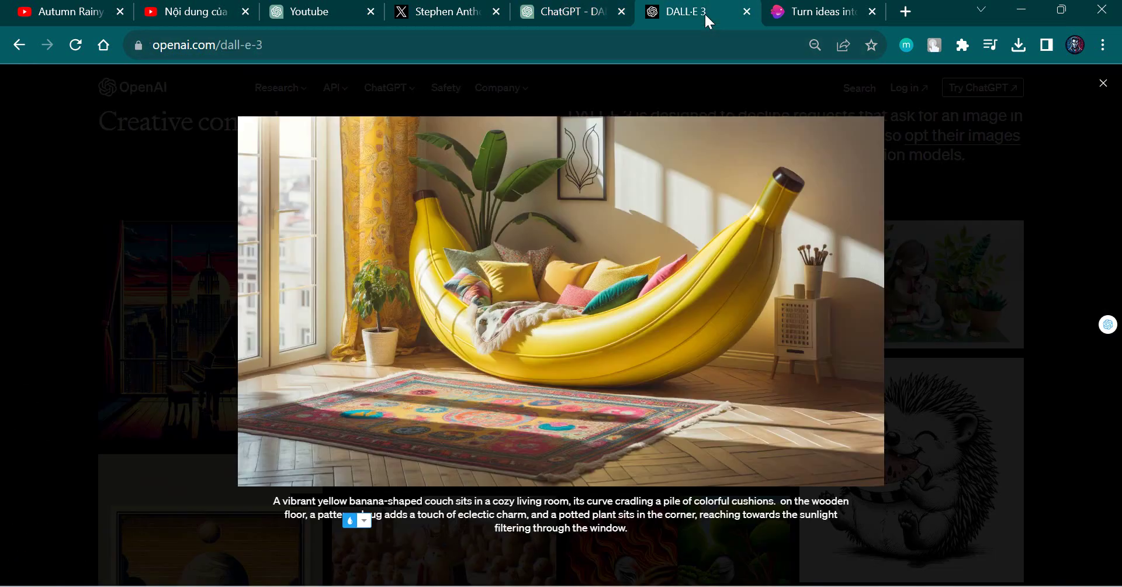
Step: Close the banana couch image, then enlarge and close the cliffside glass house example
left_click(580, 409)
scroll(647, 351, "down", 2)
scroll(653, 355, "down", 3)
scroll(652, 355, "down", 4)
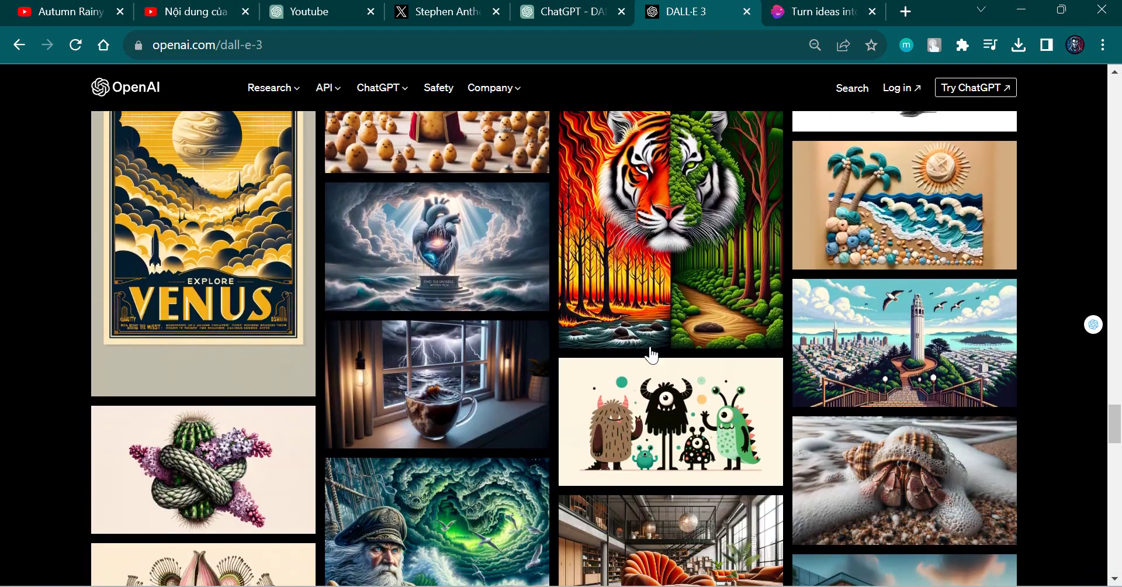
scroll(653, 355, "down", 3)
scroll(652, 355, "up", 4)
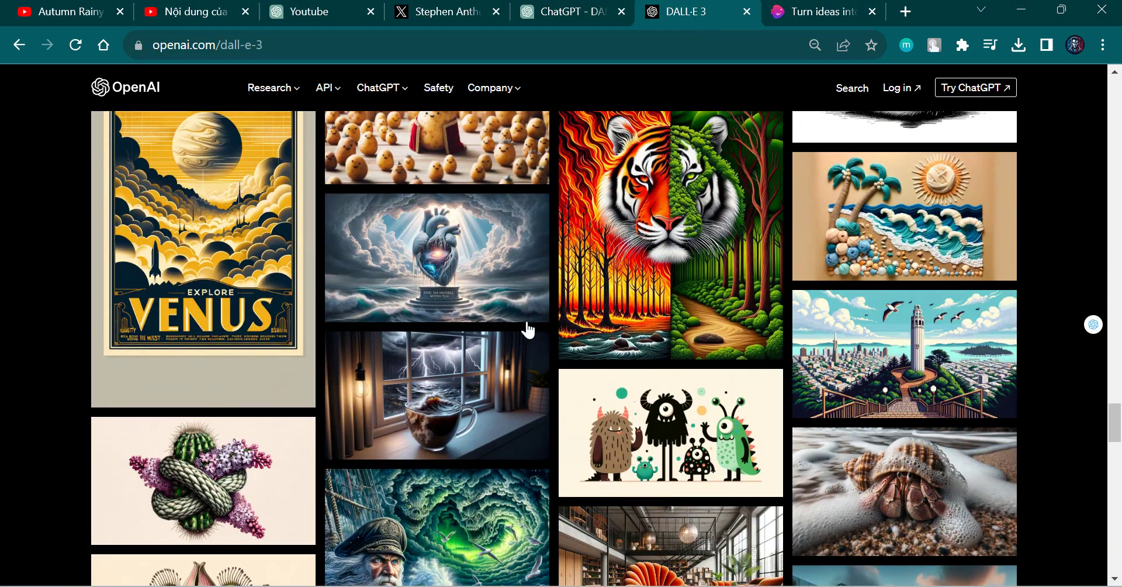
scroll(485, 281, "down", 6)
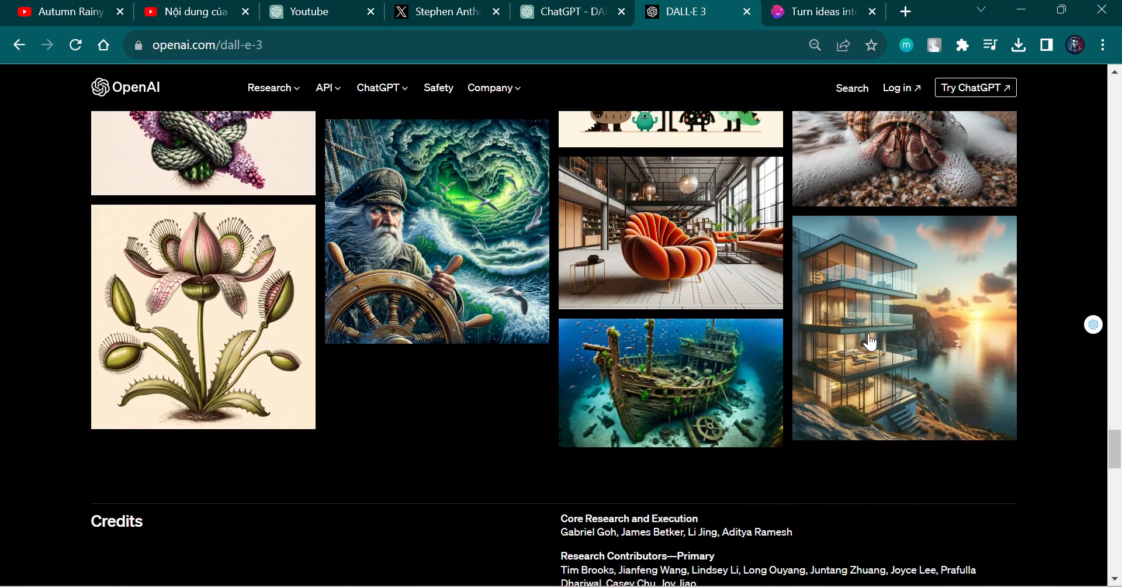
left_click(917, 355)
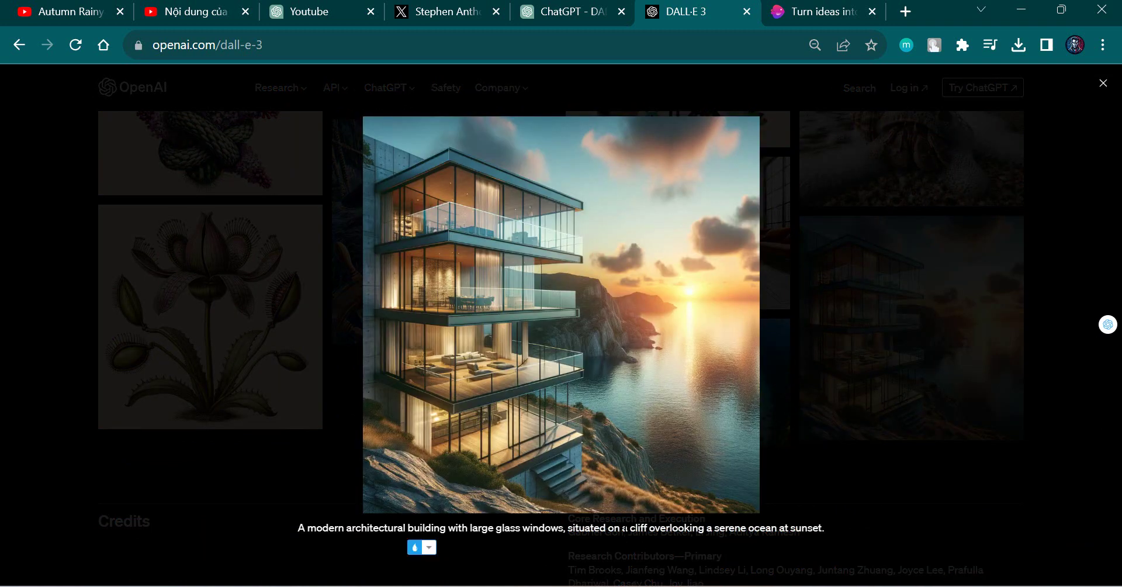
left_click(753, 545)
Step: Enlarge and close the stormy coffee mug example, then return to the banana coffee-house chat
scroll(493, 360, "up", 5)
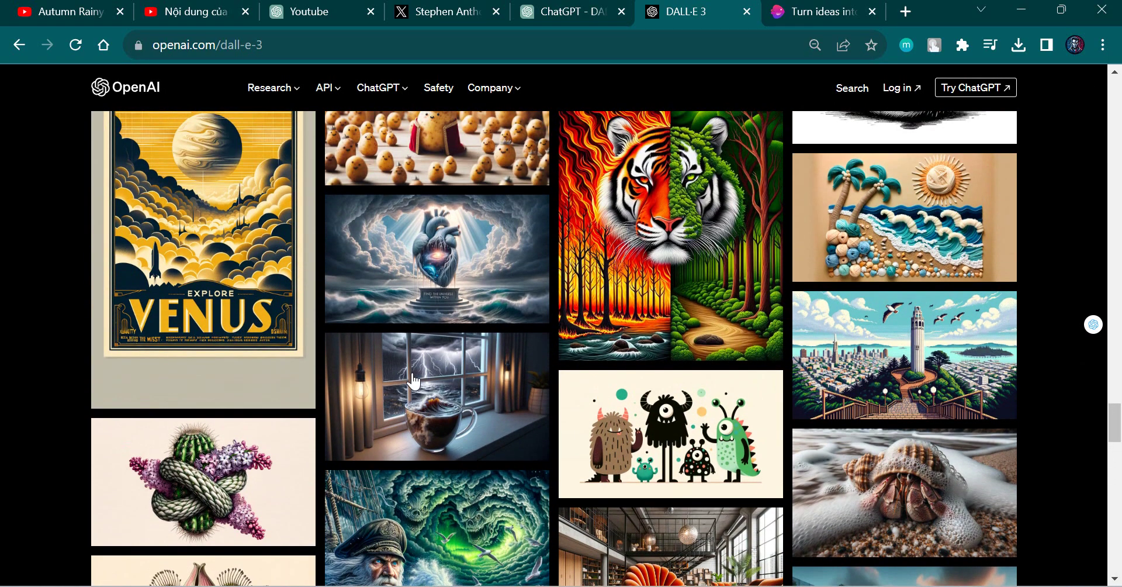
left_click(493, 360)
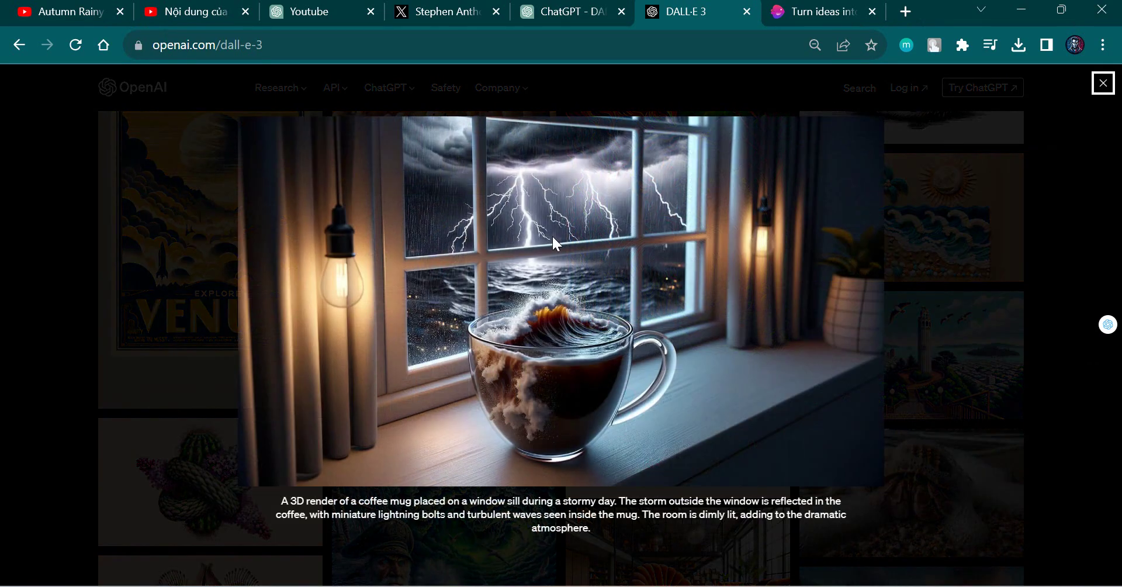
left_click(206, 301)
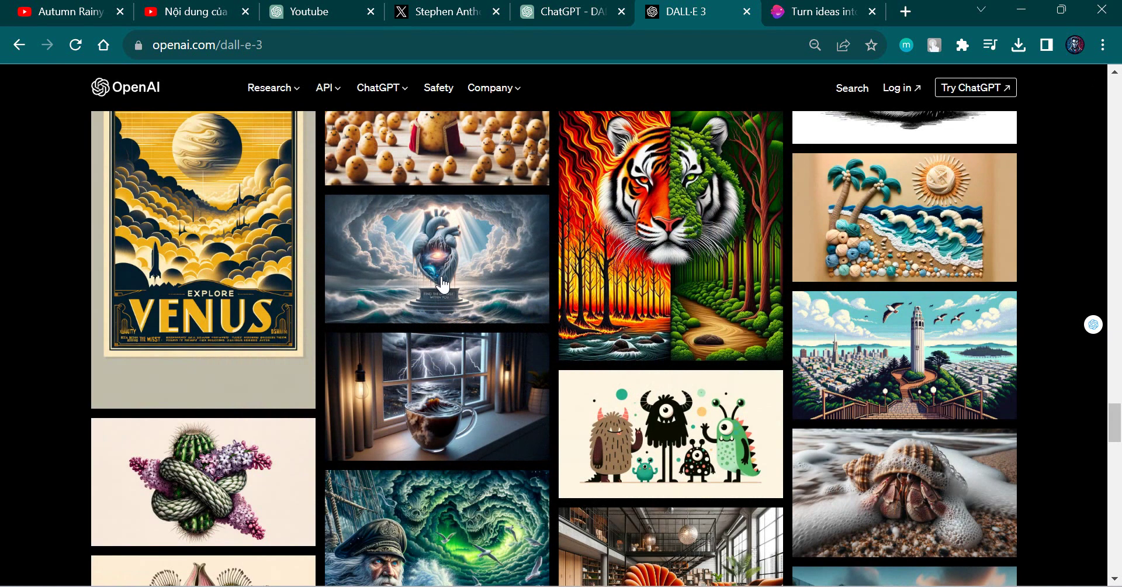
left_click(555, 11)
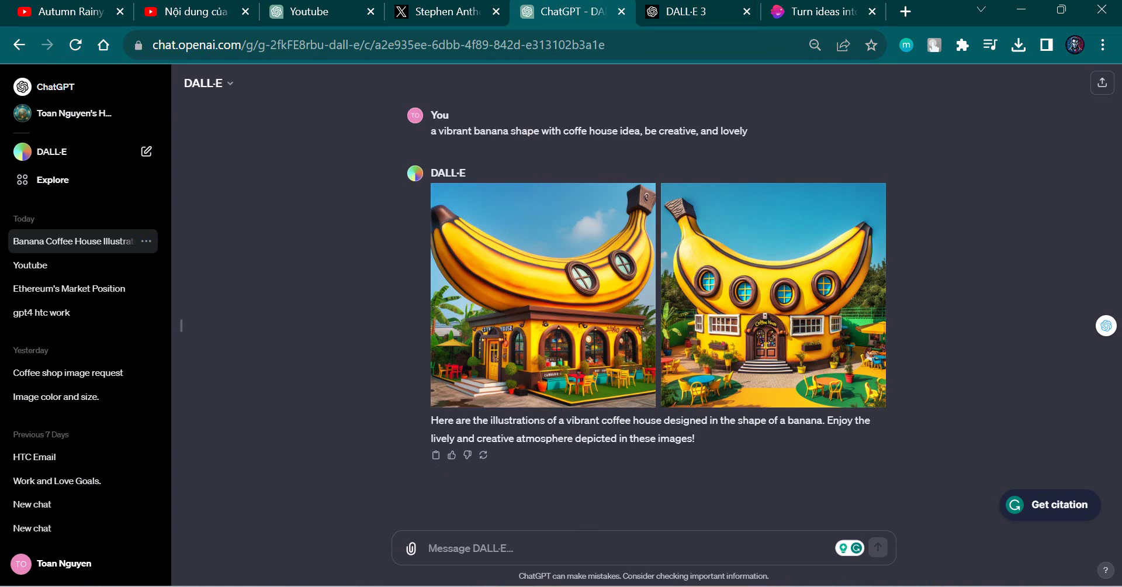
Step: On X, read the post about 17 OpenAI use-cases and highlight its use-cases line
key("ctrl+shift+Tab")
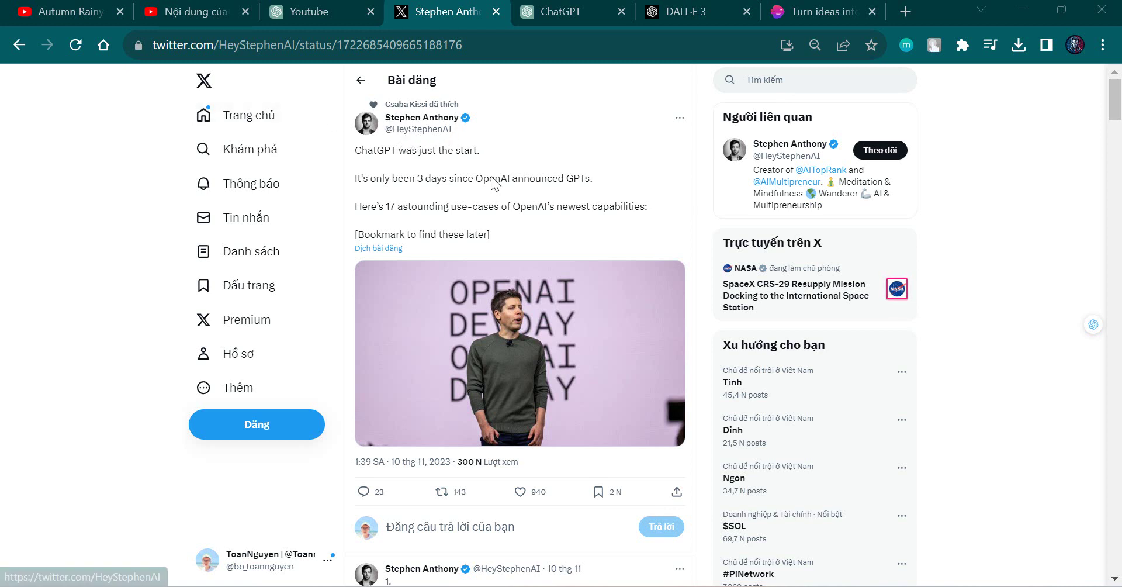
scroll(514, 304, "down", 5)
scroll(513, 316, "up", 2)
scroll(514, 316, "up", 3)
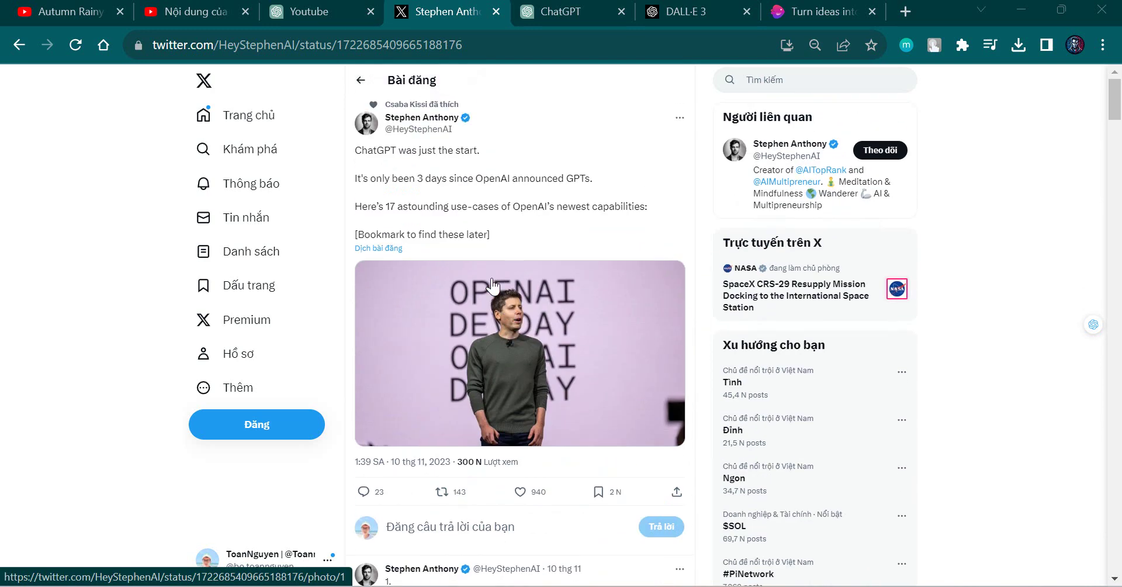
mouse_move(414, 205)
left_mouse_down()
mouse_move(548, 216)
mouse_move(479, 192)
left_mouse_up()
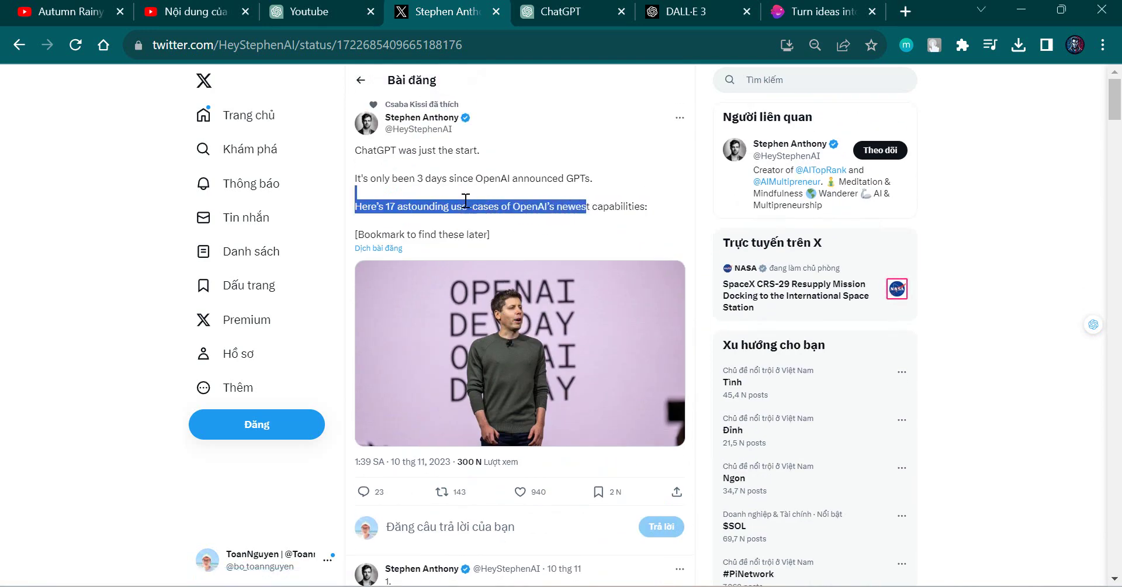
left_click(611, 215)
left_click_drag(615, 209, 486, 207)
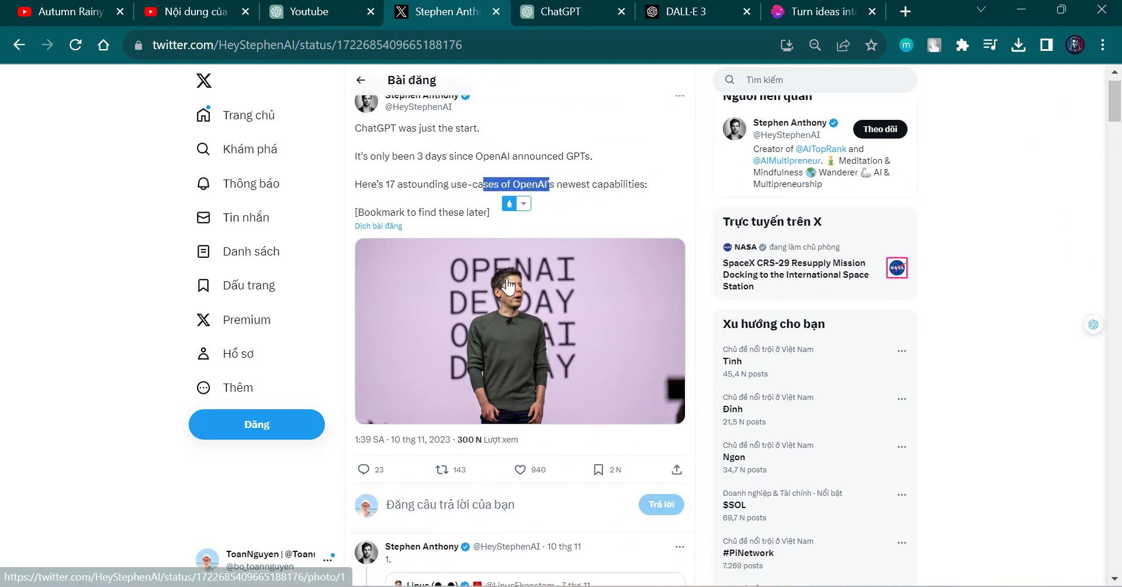
scroll(486, 263, "down", 5)
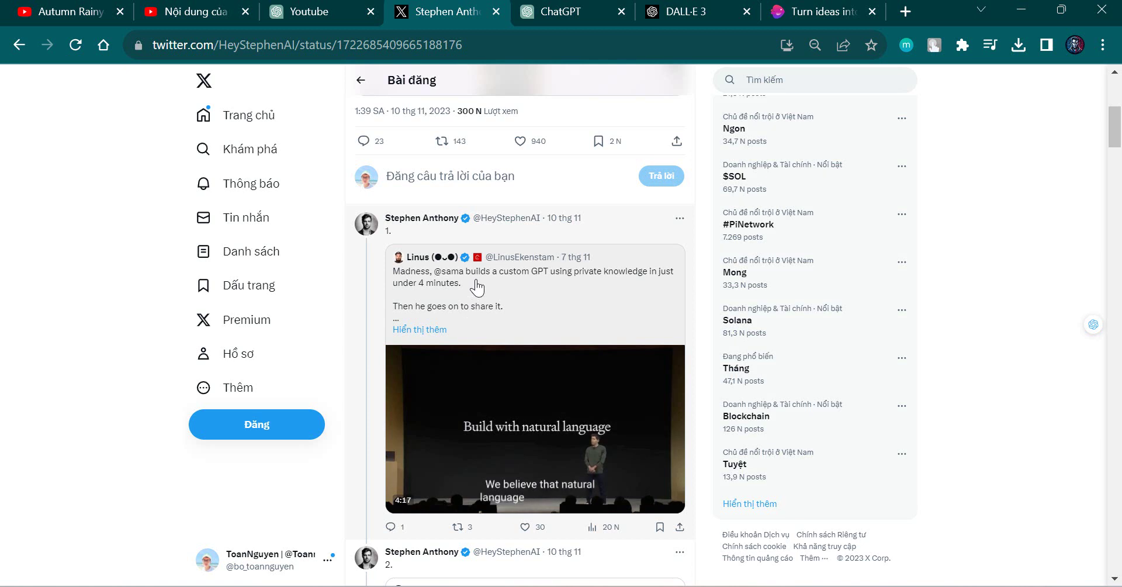
mouse_move(538, 447)
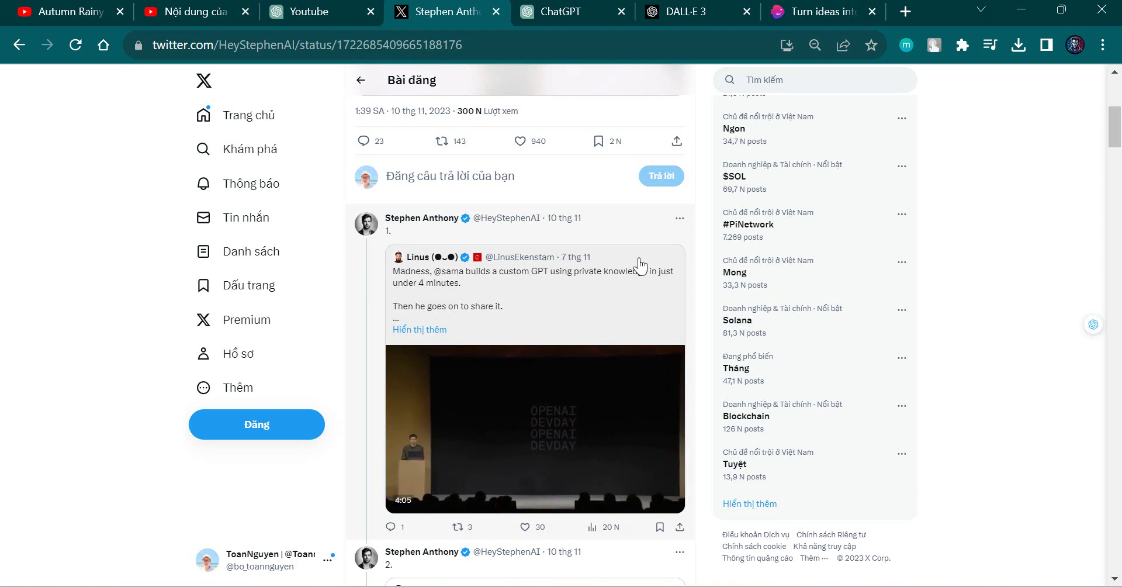
Step: Open the Hidden Gem Trader GPT, then move through the GPT listing to the X showcase thread
key("ctrl+shift+Tab")
scroll(100, 173, "up", 2)
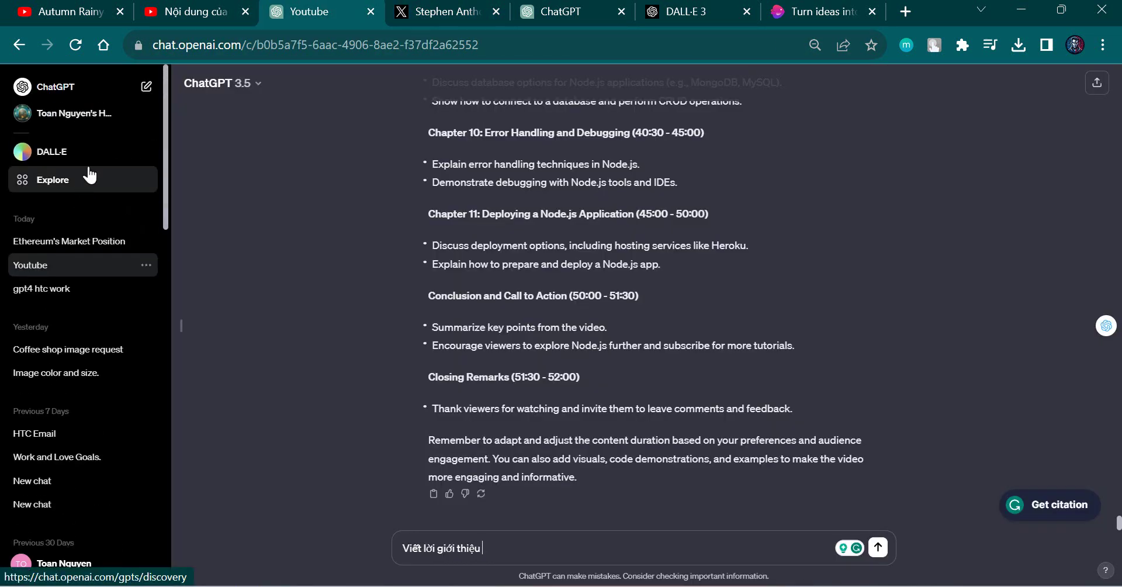
left_click(85, 124)
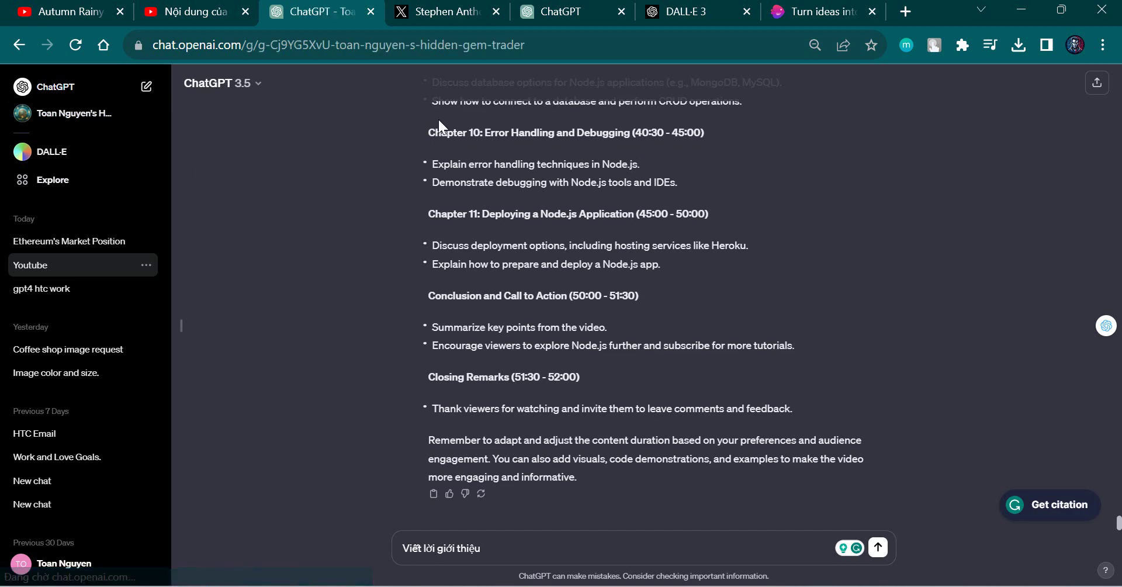
left_click(559, 13)
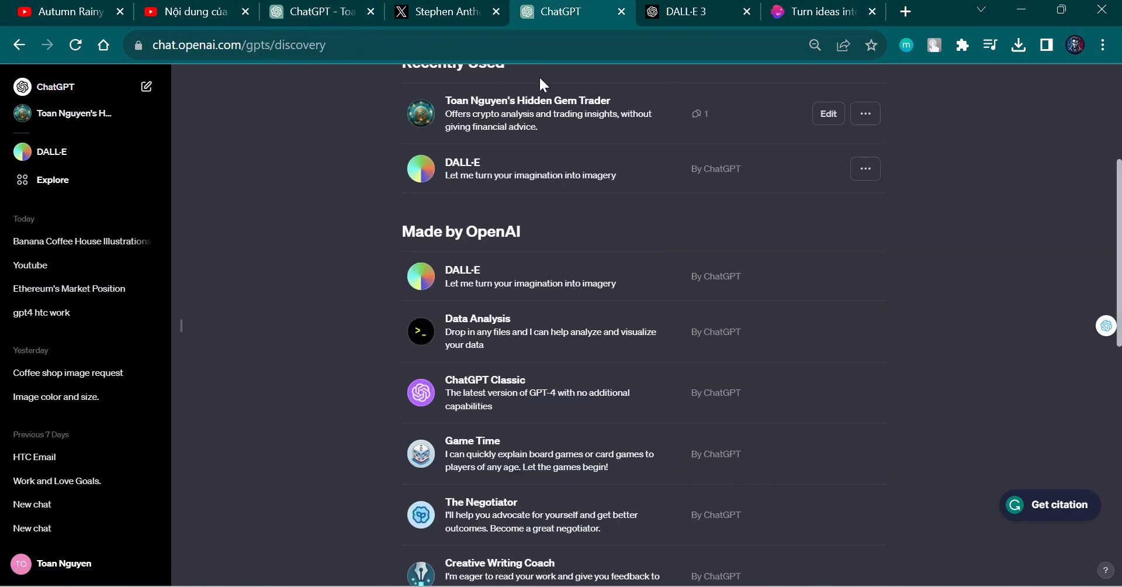
left_click(445, 13)
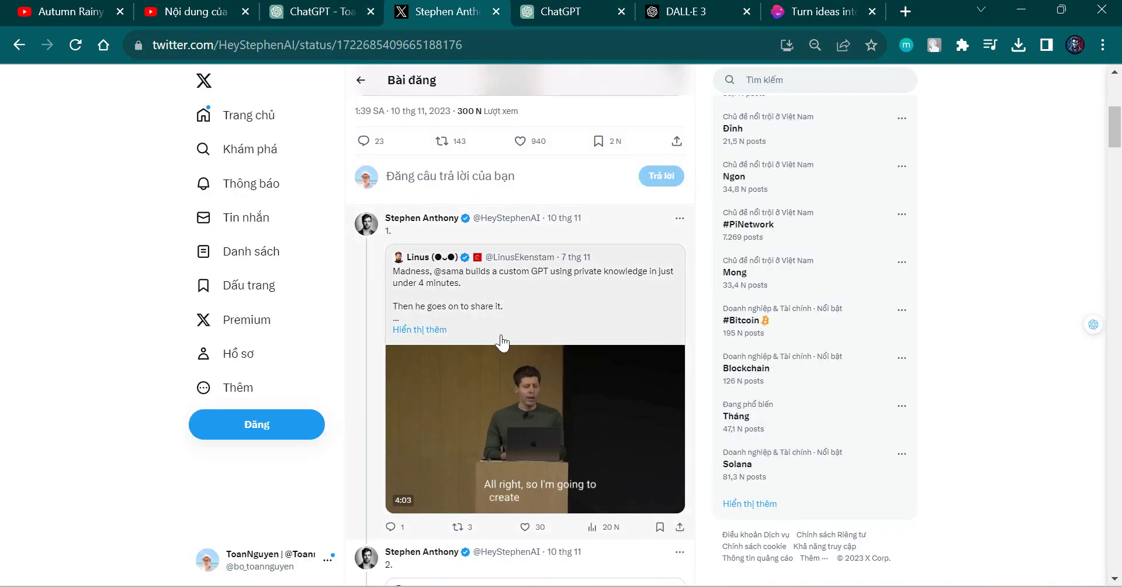
Step: View the quoted post's GPT Builder screenshots full size, including the Configure screenshot
scroll(514, 403, "down", 1)
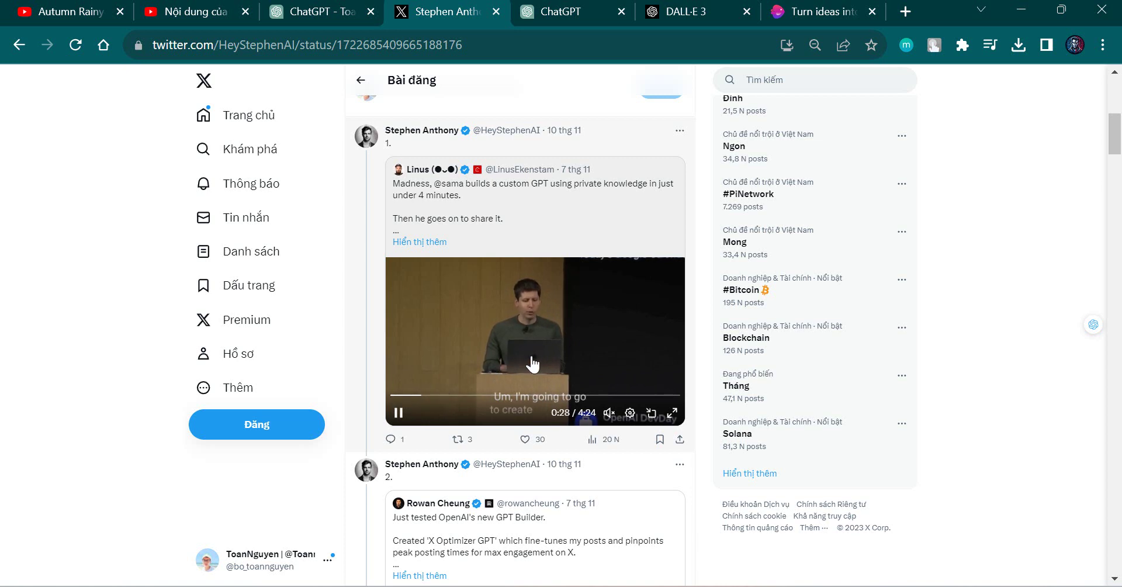
scroll(637, 351, "down", 2)
scroll(637, 351, "down", 3)
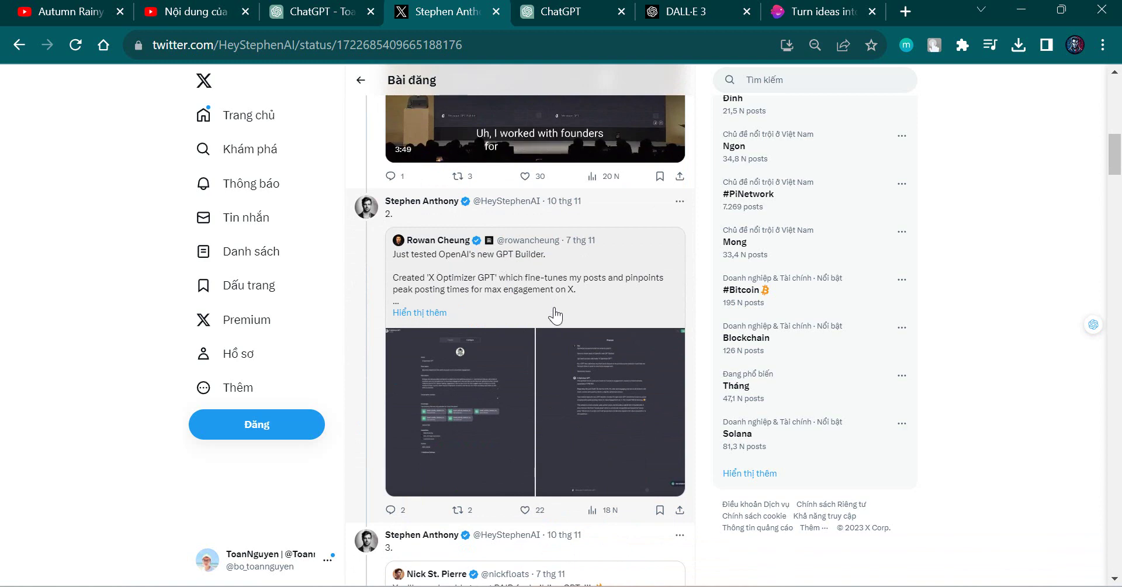
left_click(529, 419)
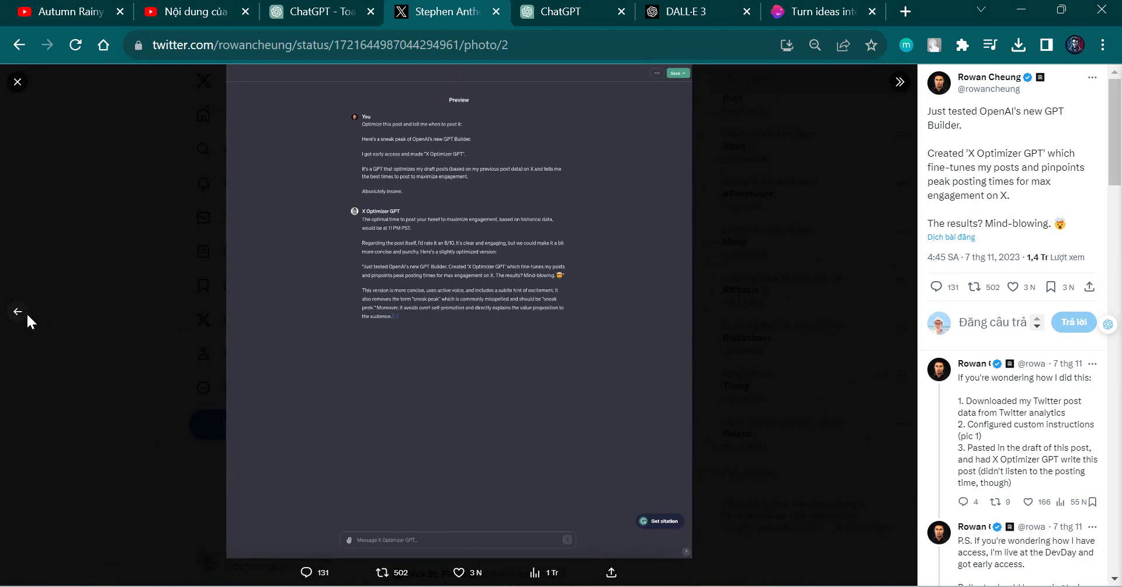
left_click(26, 312)
key("Escape")
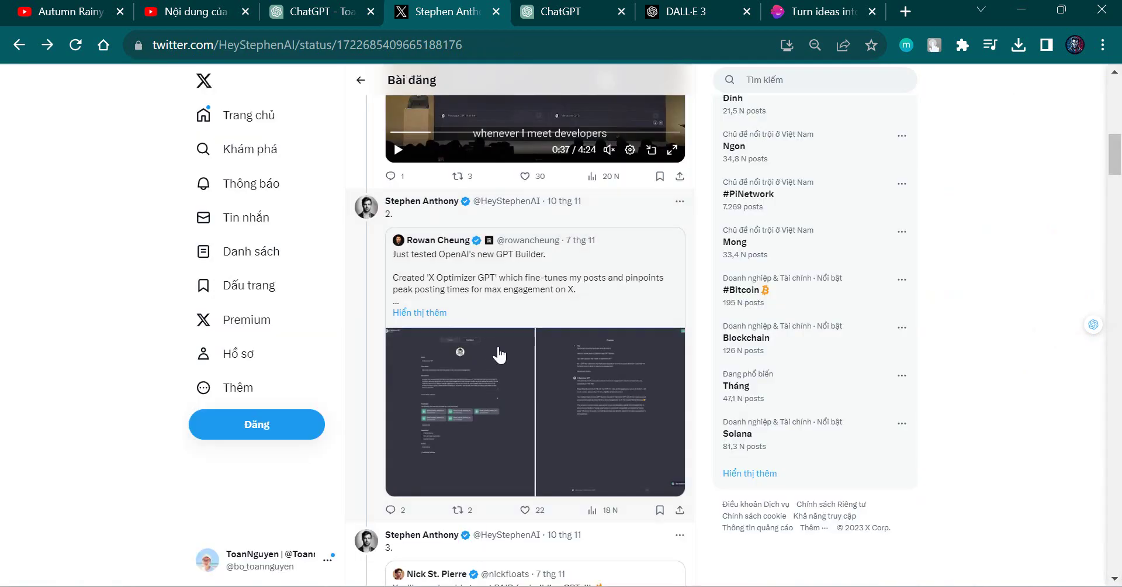
Step: Scroll on down to the third thread post about earning from GPTs and the GPT Store
scroll(571, 394, "down", 5)
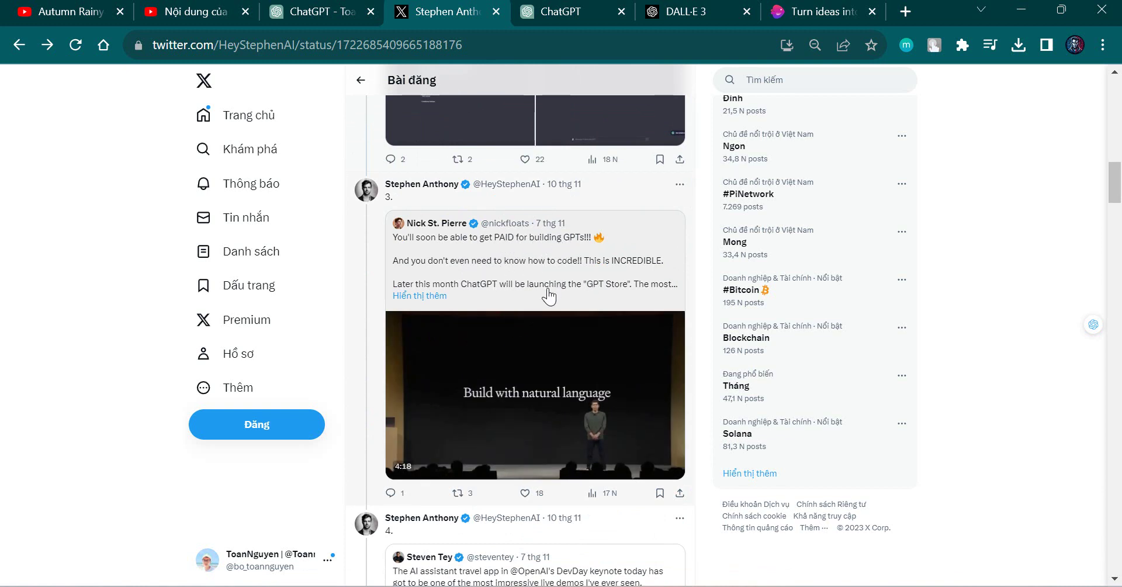
scroll(526, 263, "up", 3)
scroll(596, 308, "up", 1)
scroll(584, 316, "down", 2)
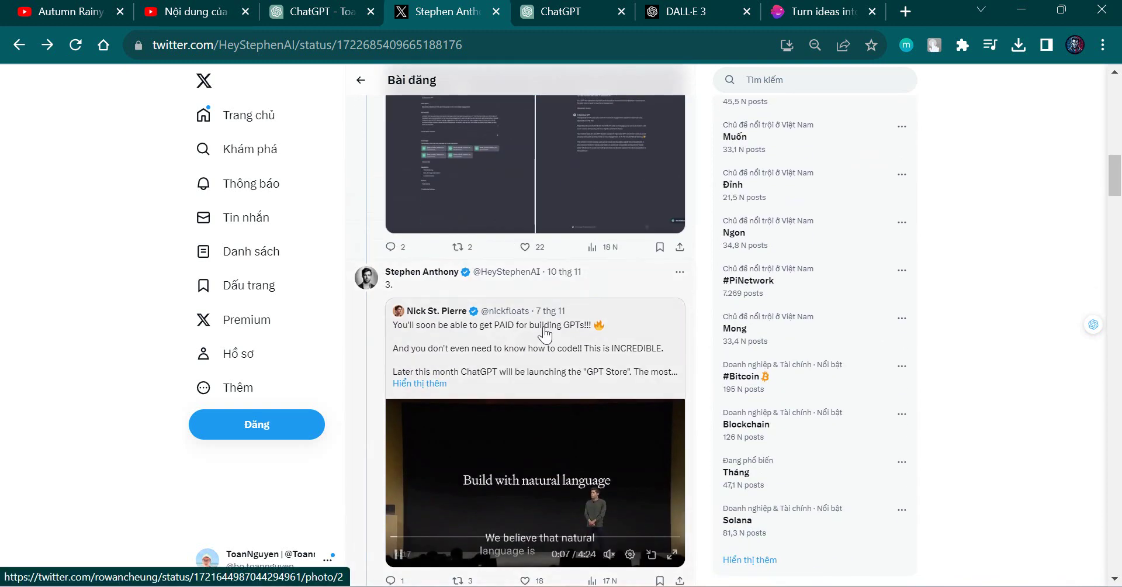
scroll(549, 335, "down", 2)
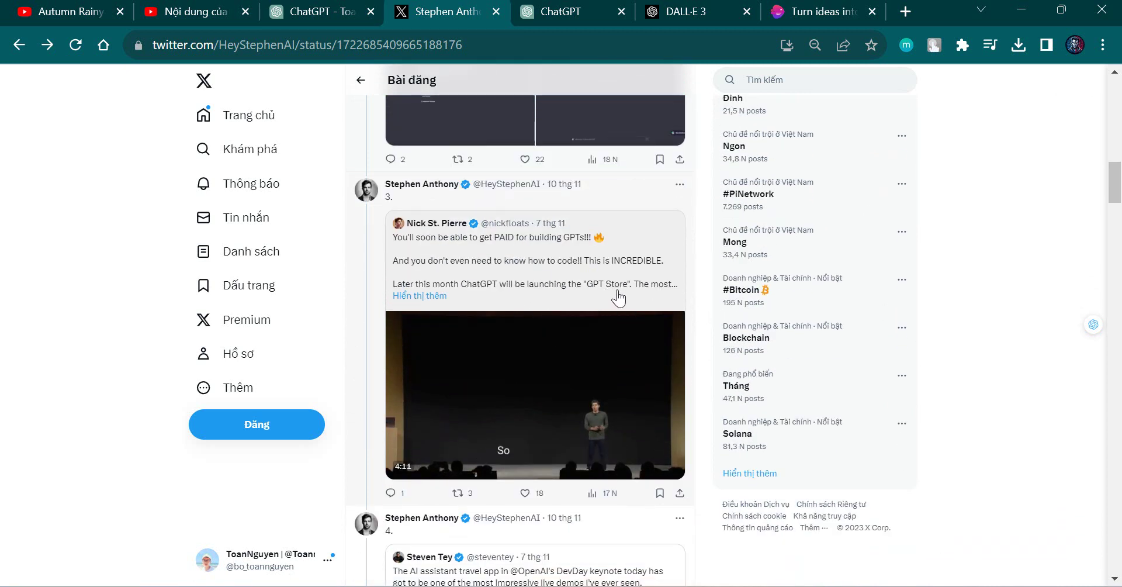
scroll(618, 298, "down", 2)
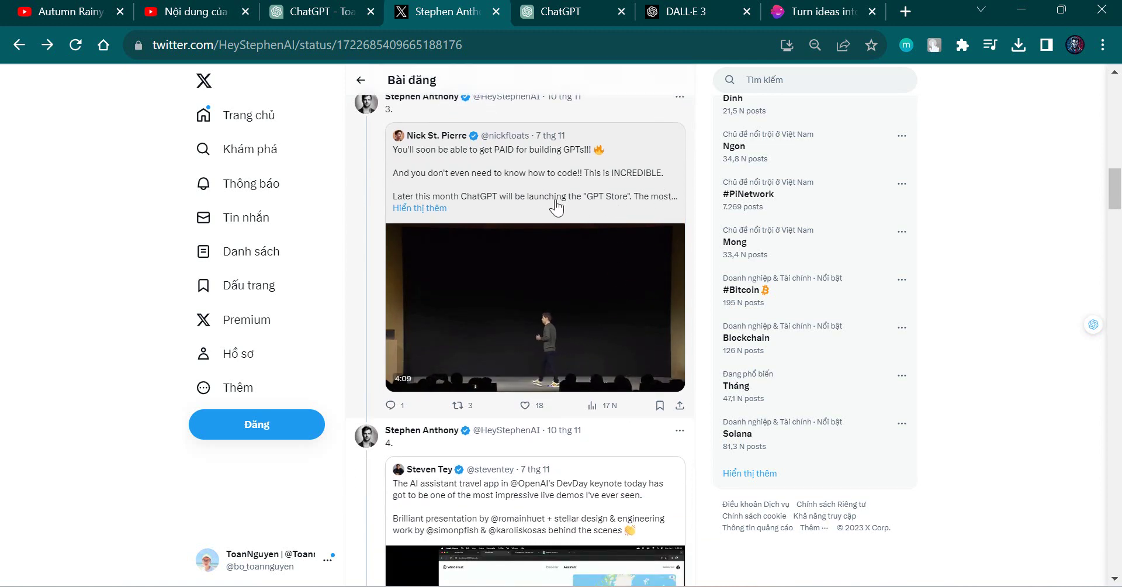
Step: Scroll through thread posts 4 to 7, stopping at the League of Legends Vision API commentary video
scroll(561, 229, "down", 3)
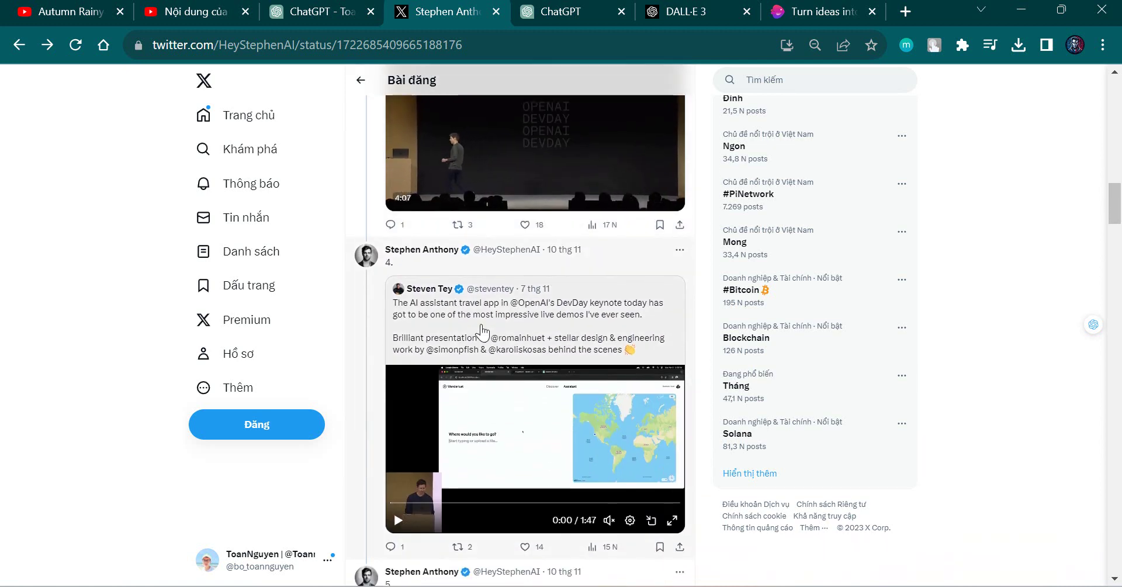
scroll(424, 246, "down", 1)
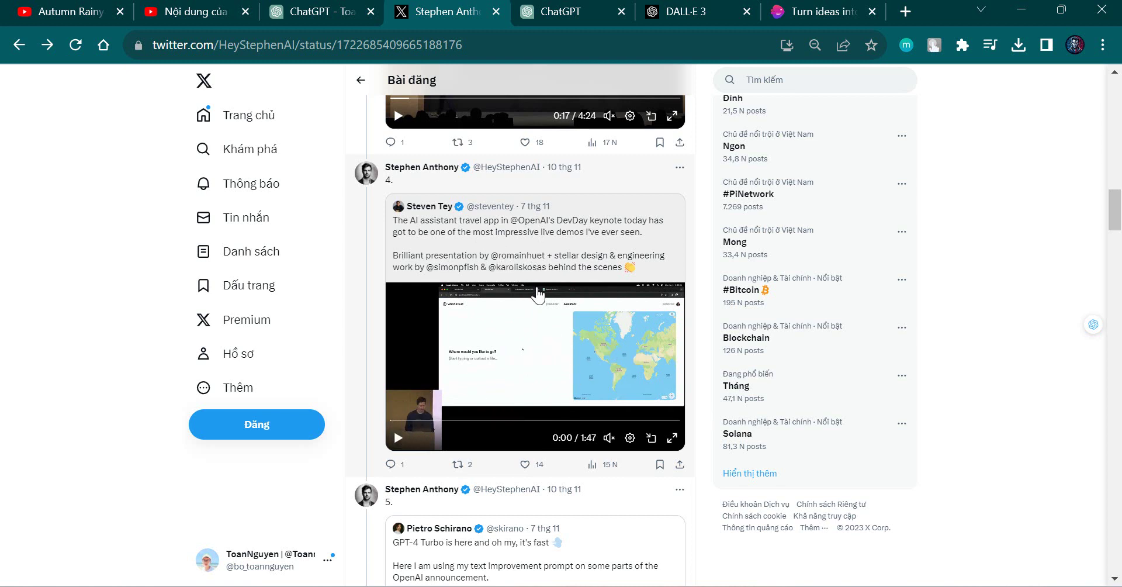
scroll(538, 295, "down", 5)
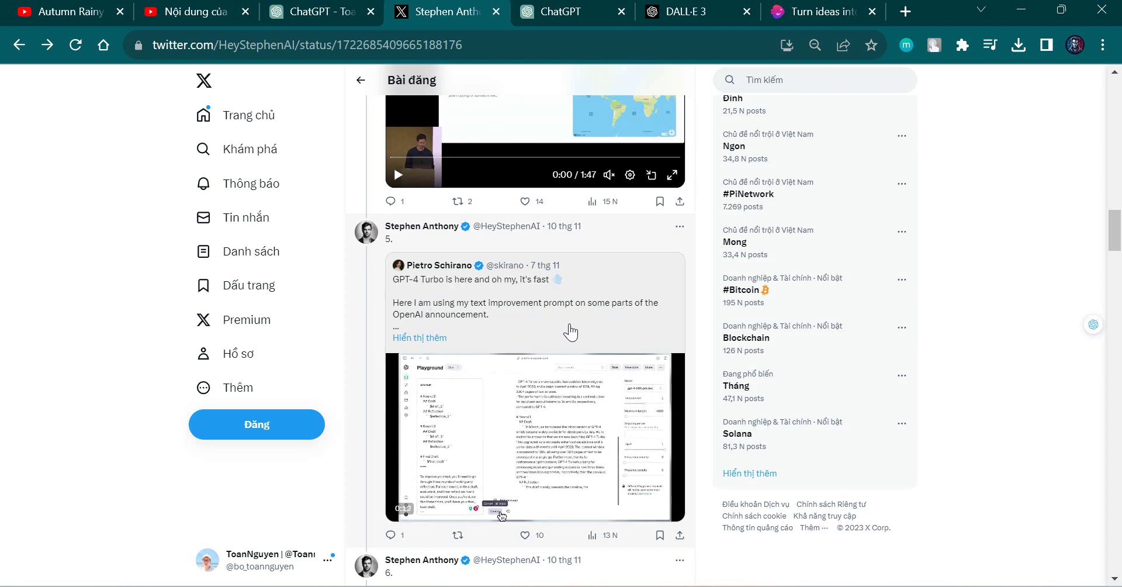
scroll(571, 331, "down", 5)
scroll(561, 332, "down", 1)
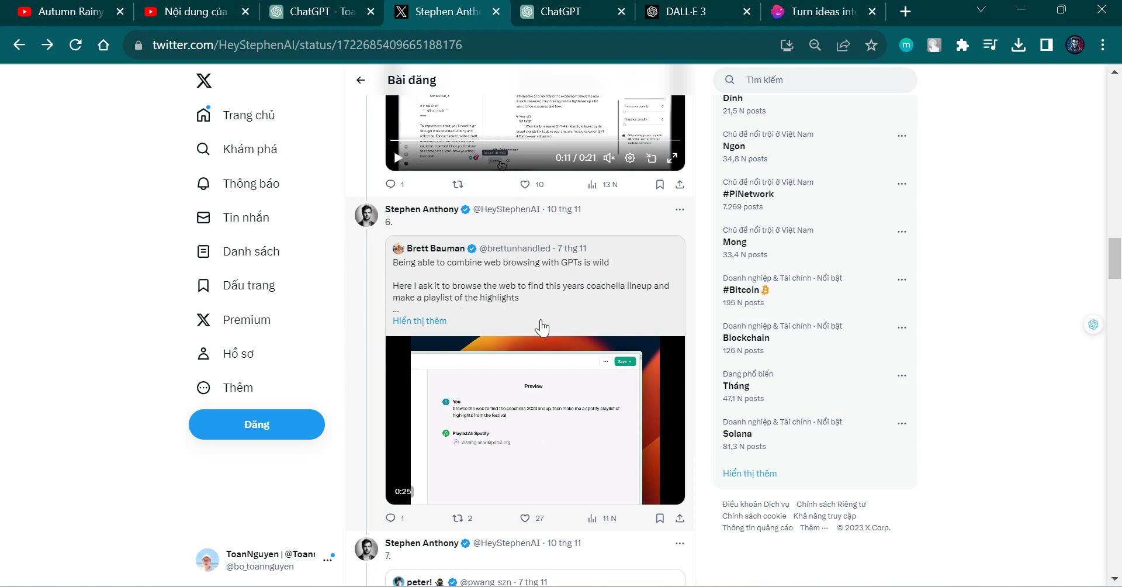
scroll(542, 328, "down", 5)
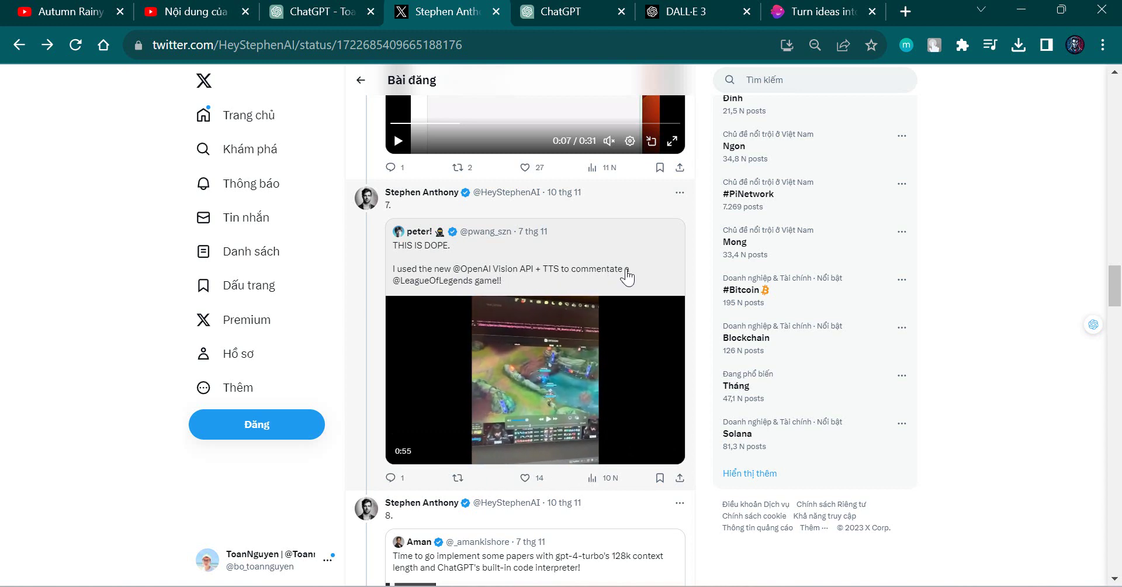
mouse_move(526, 383)
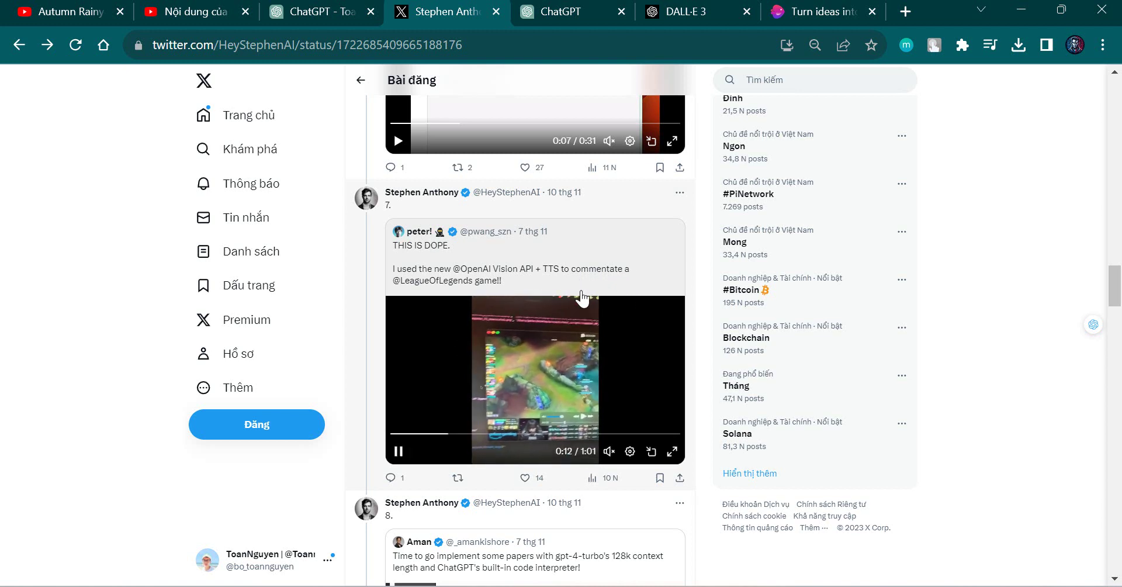
mouse_move(588, 323)
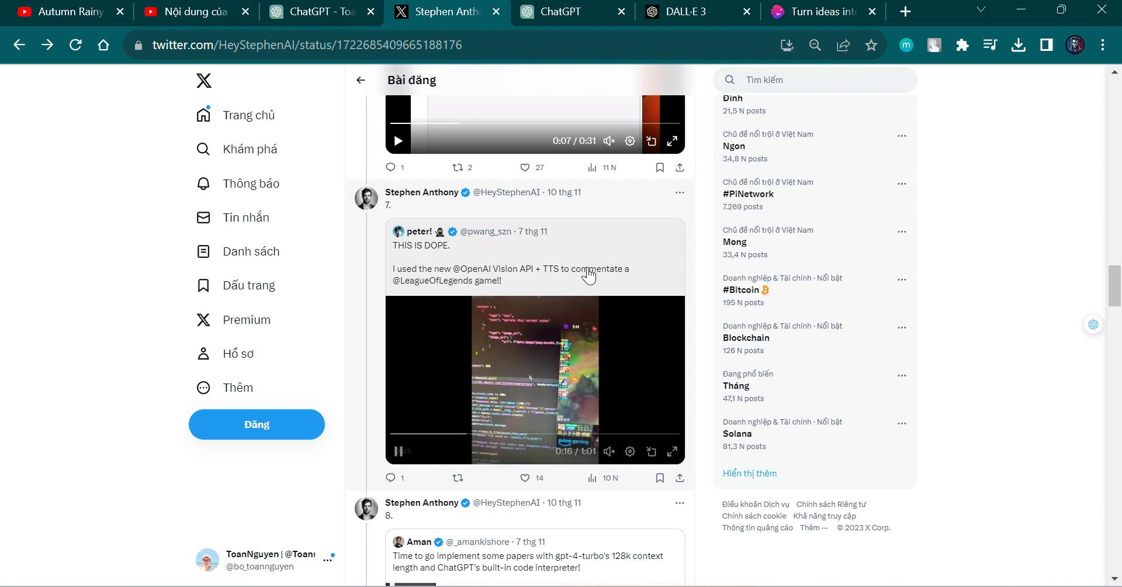
Step: Skim posts 8 to 11 down to the YouTube-transcript summary, then switch to the Autumn Rainy Night video
scroll(502, 422, "down", 1)
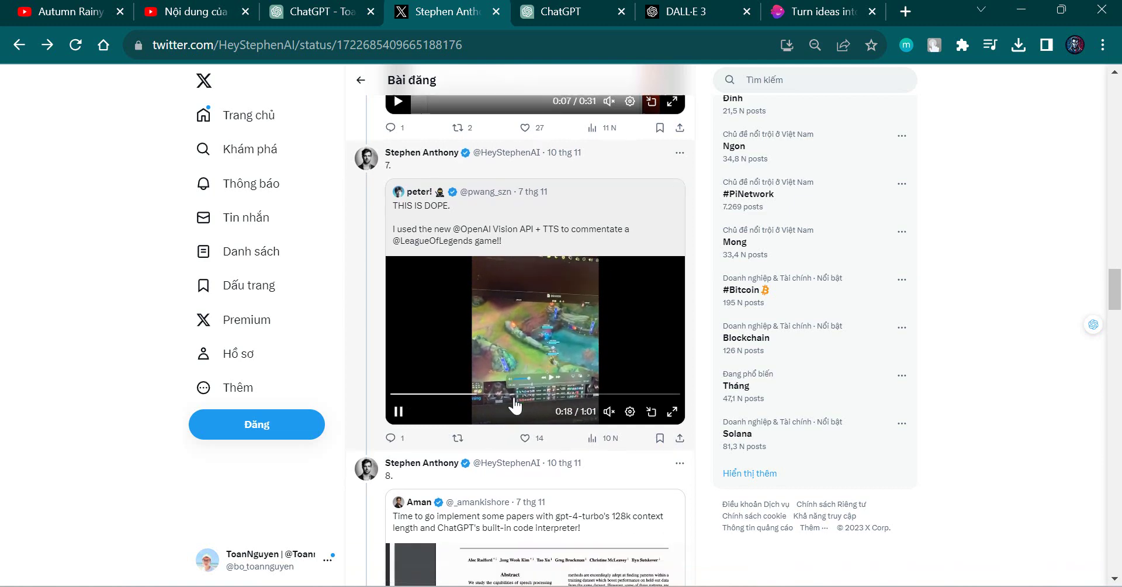
scroll(514, 401, "down", 4)
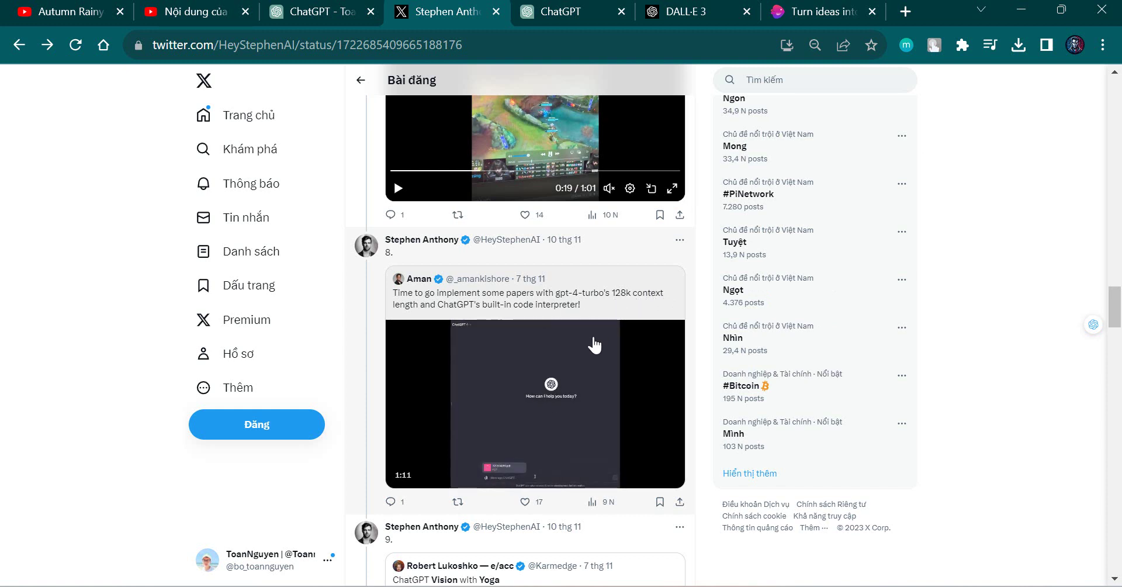
scroll(570, 373, "down", 4)
scroll(566, 372, "down", 1)
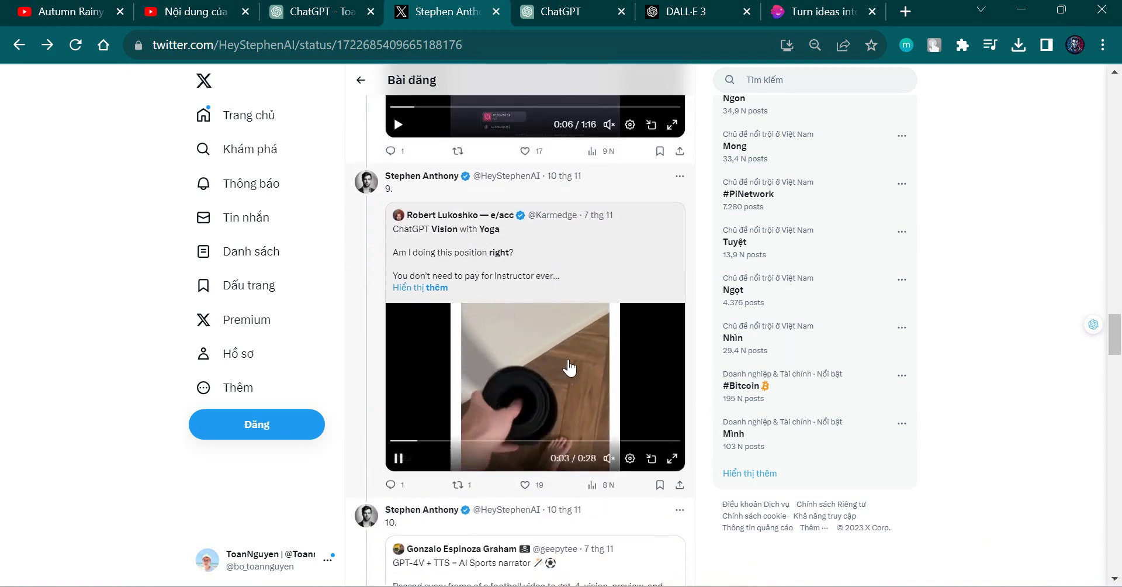
scroll(564, 373, "down", 4)
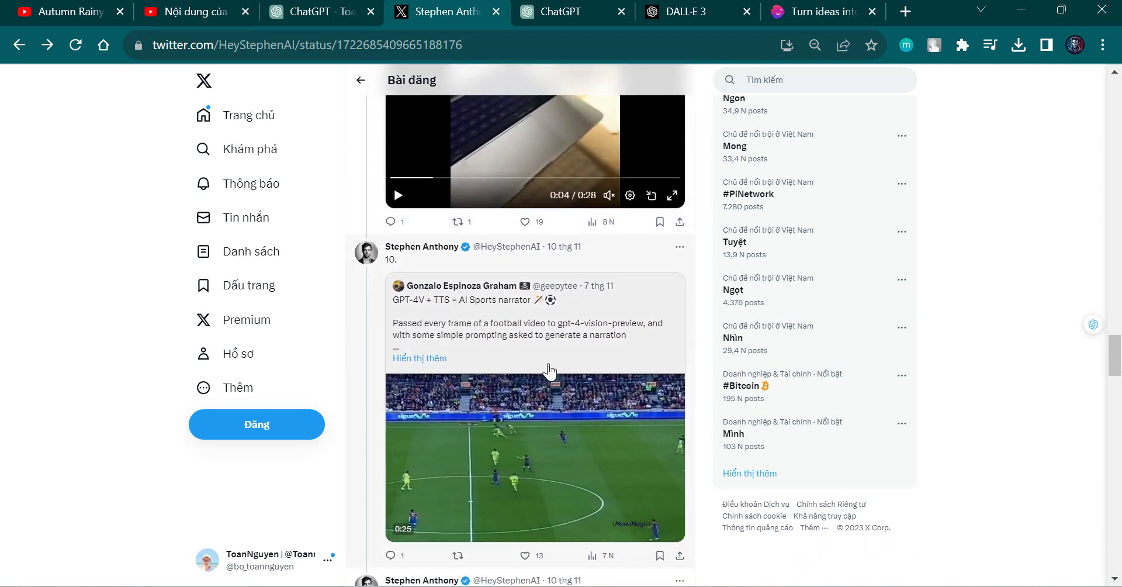
scroll(544, 362, "down", 1)
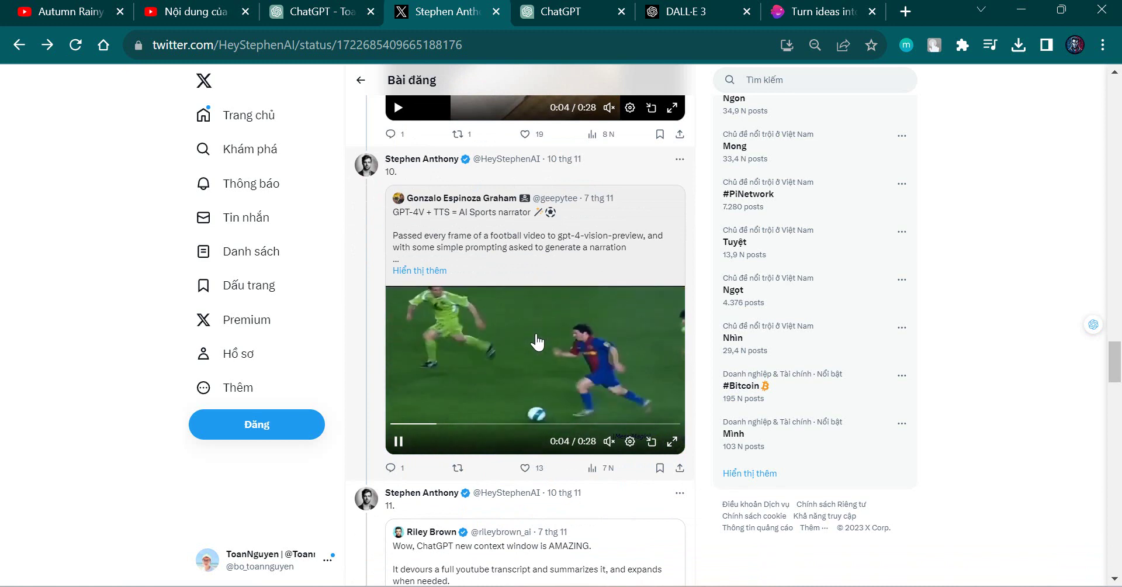
scroll(539, 342, "down", 4)
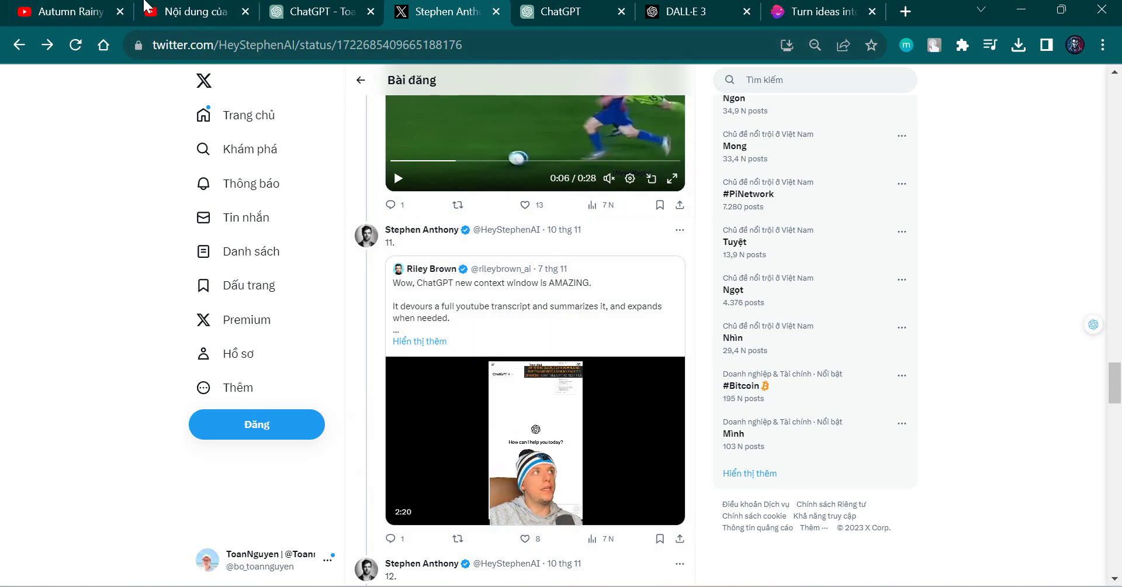
left_click(97, 7)
scroll(713, 408, "down", 7)
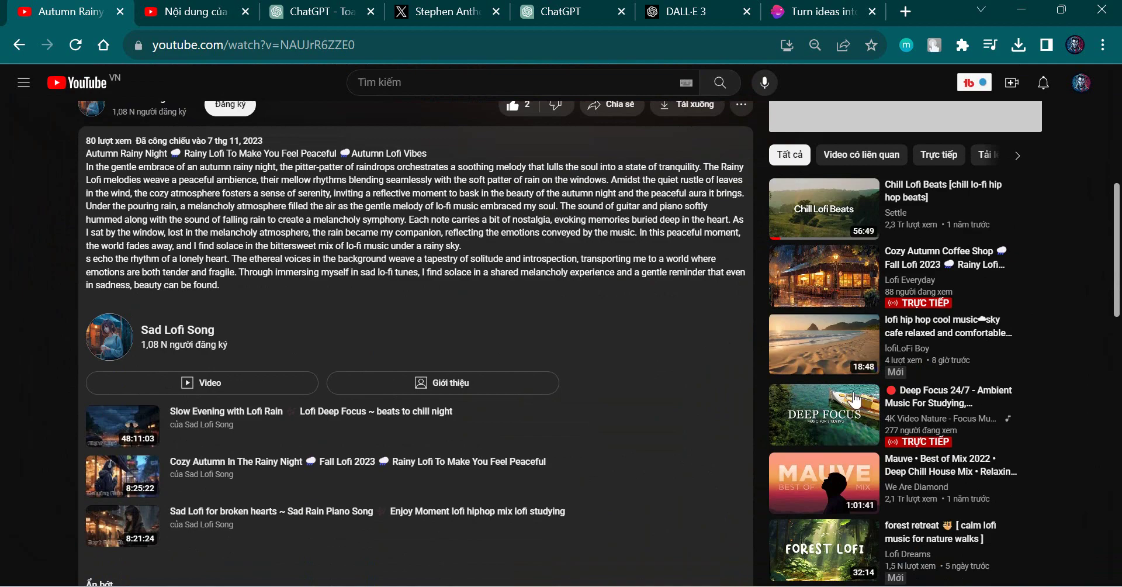
Step: Go from the lofi video to YouTube Home, then switch to the ChatGPT tab with Ctrl+3
scroll(855, 400, "down", 6)
scroll(922, 413, "down", 6)
scroll(664, 350, "up", 12)
scroll(664, 351, "up", 7)
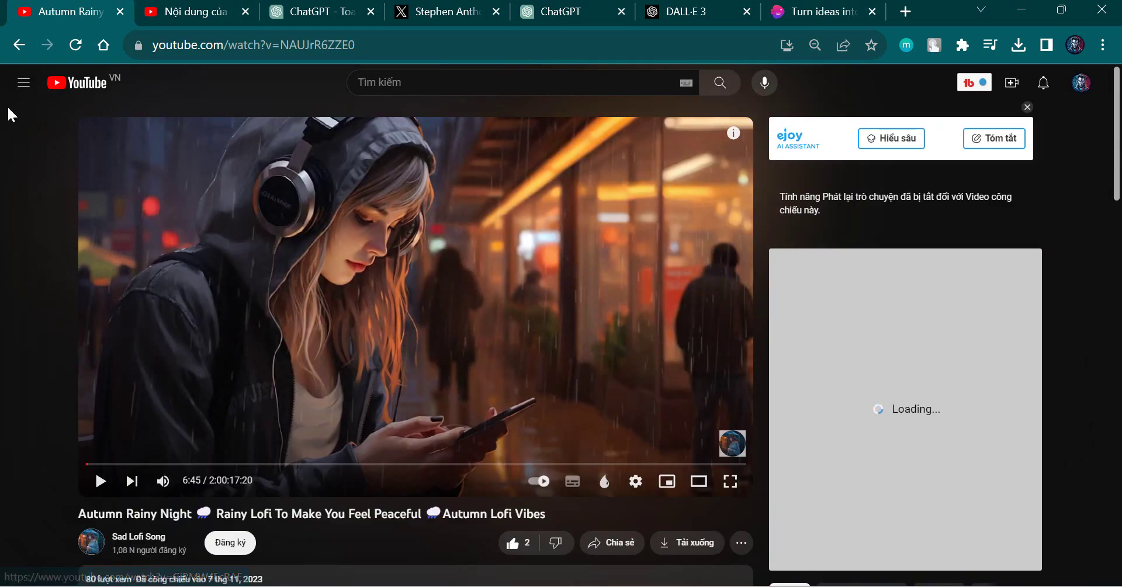
left_click(23, 83)
left_click(58, 130)
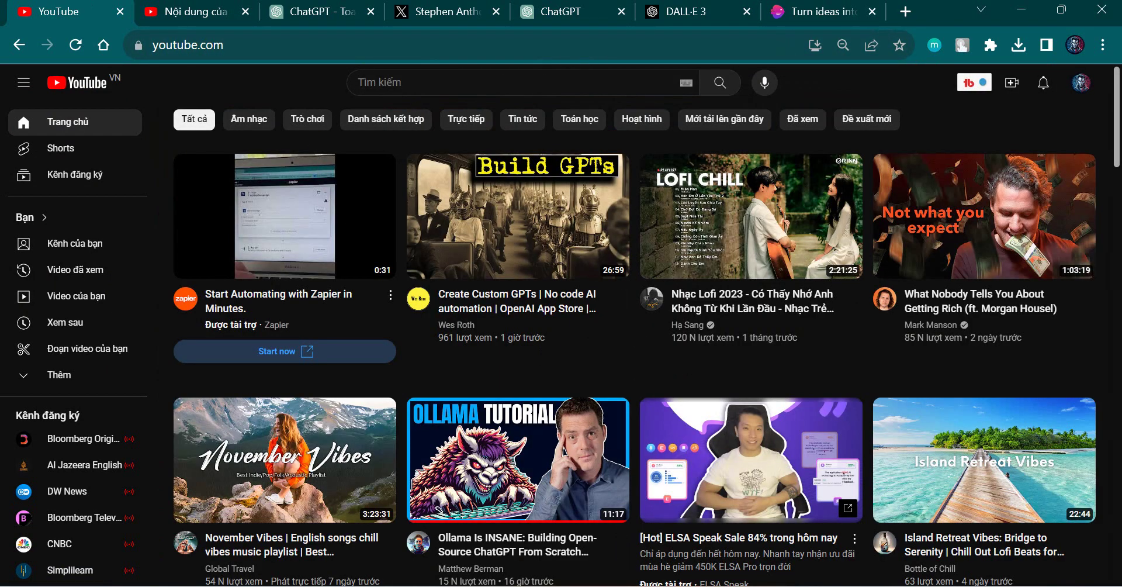
key("ctrl+3")
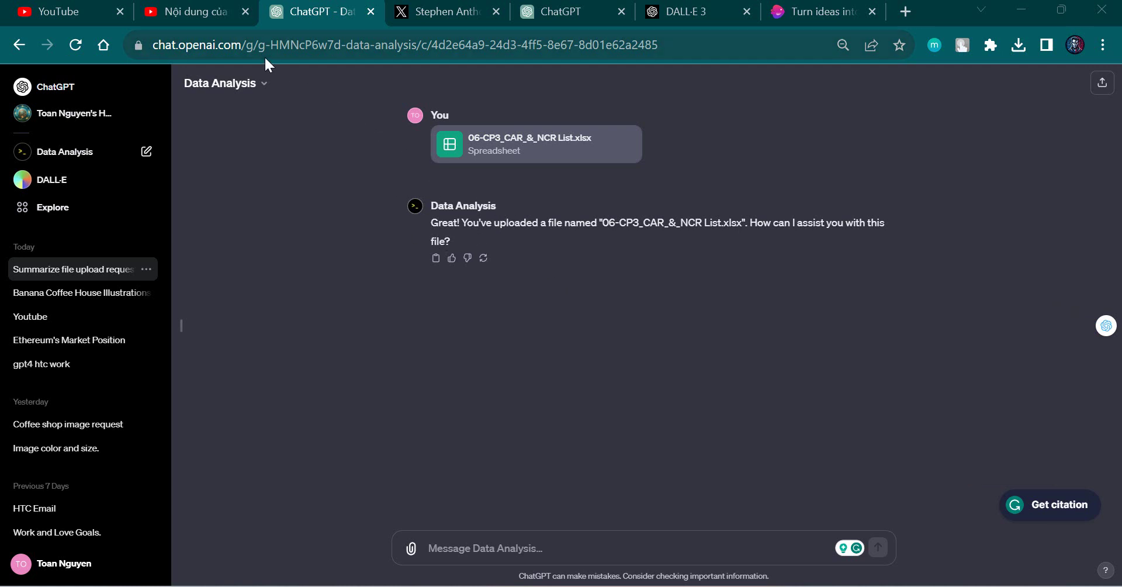
Step: Return from Explore to the 'Summarize file upload request' chat and upload 06-CP3_CAR_&_NCR List.xlsx
left_click(82, 212)
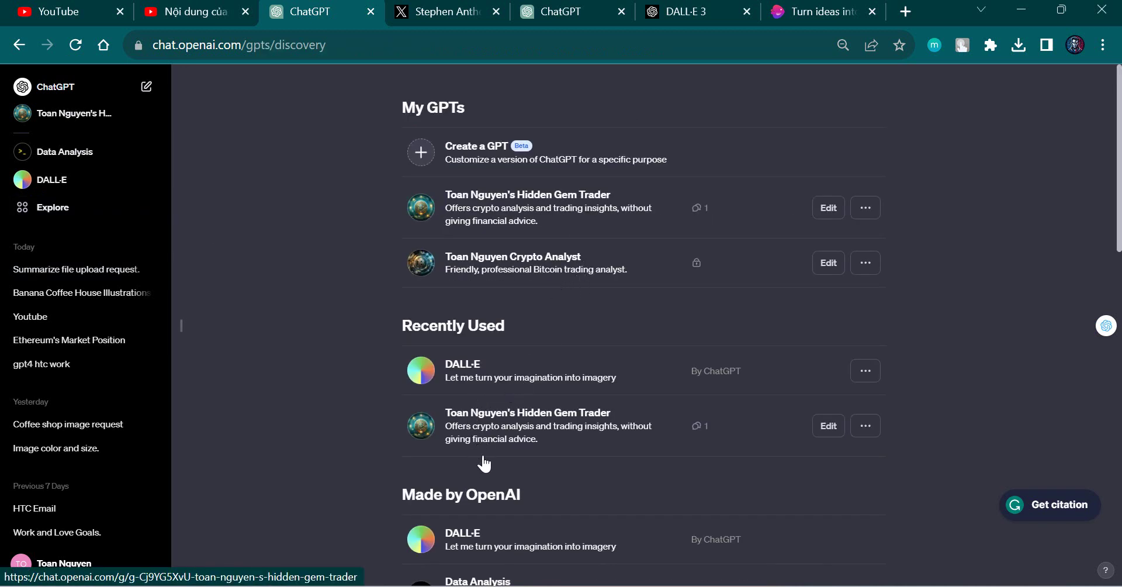
scroll(485, 456, "down", 3)
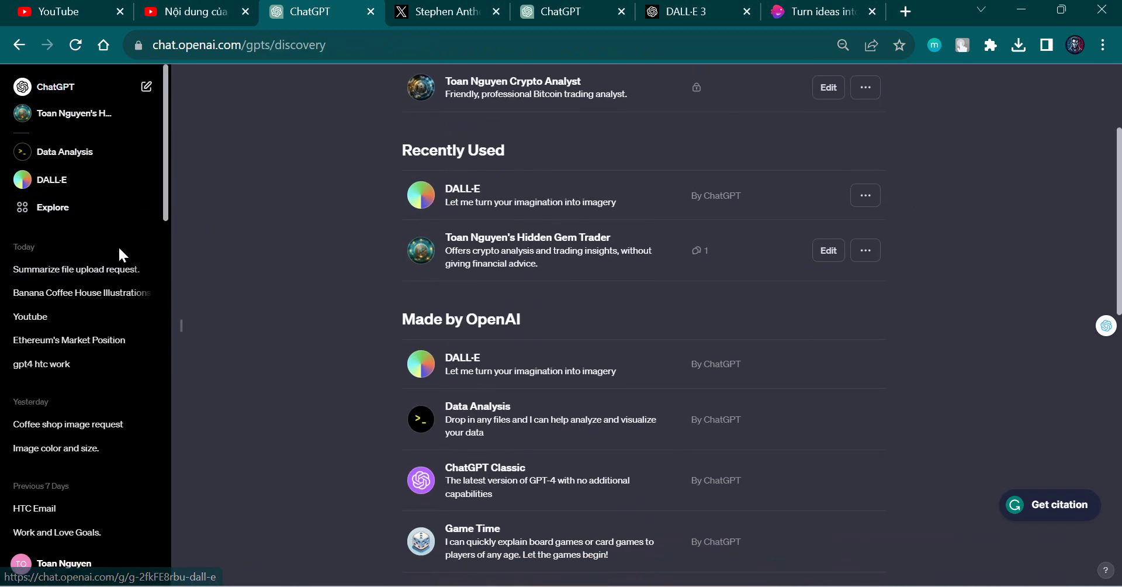
left_click(18, 270)
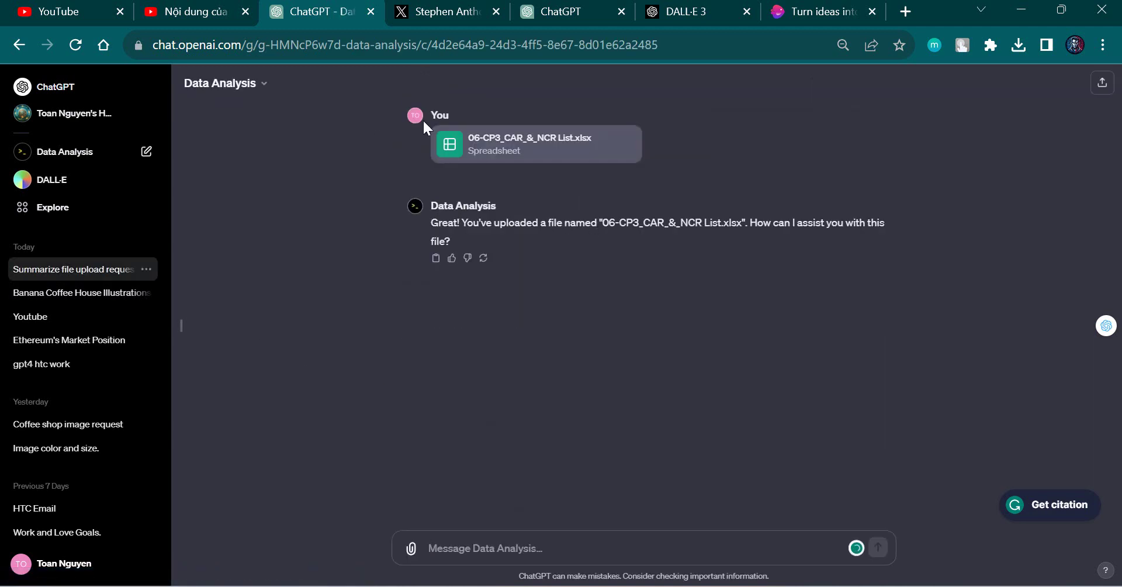
left_click(411, 550)
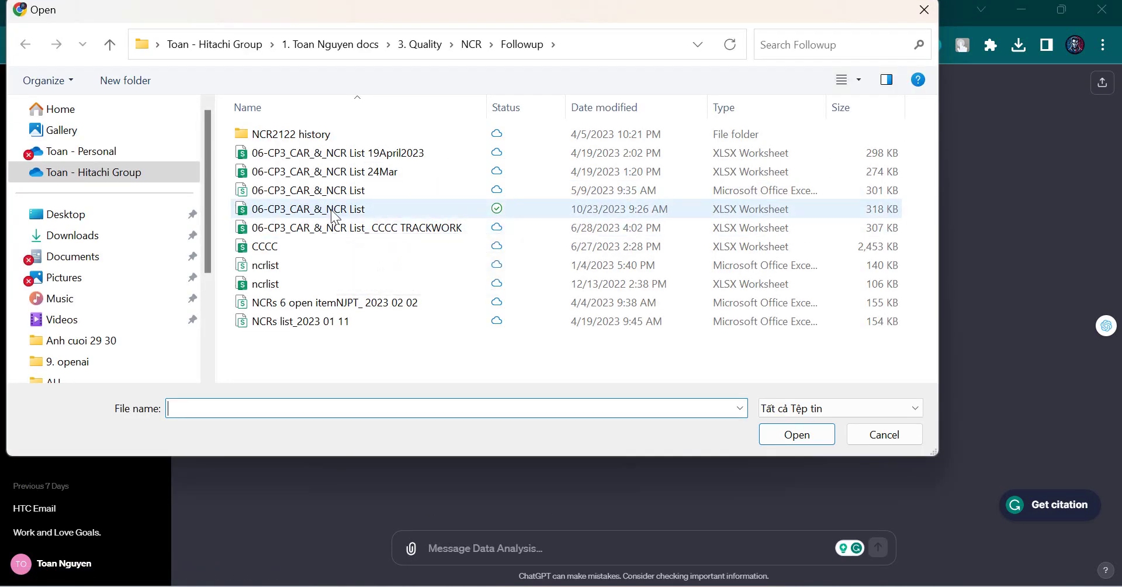
double_click(336, 210)
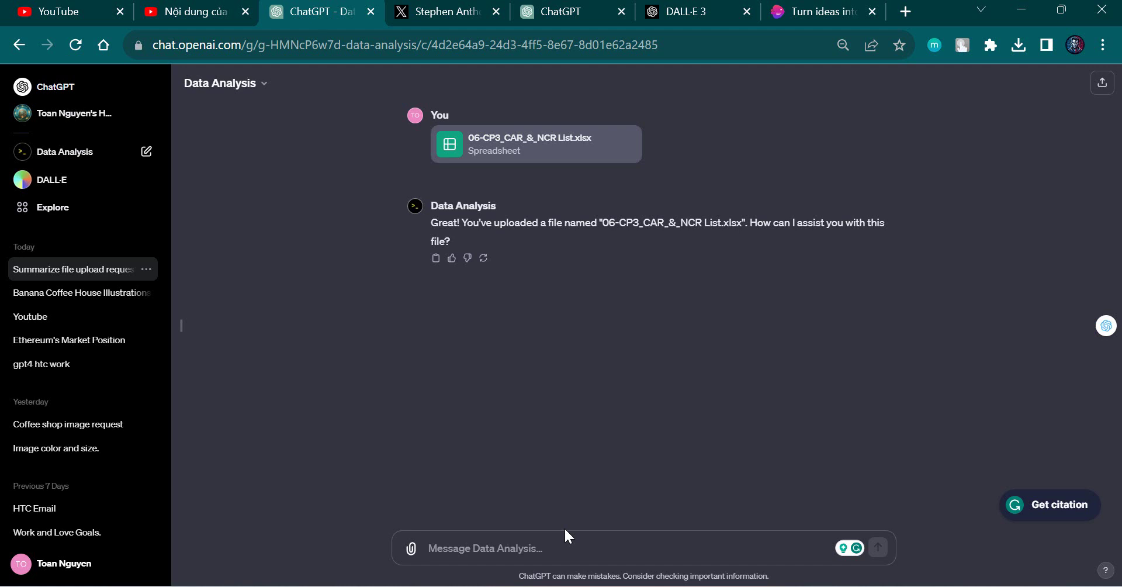
Step: Ask Data Analysis 'how many total NCR open at the moment?' about the uploaded spreadsheet
type("how many t")
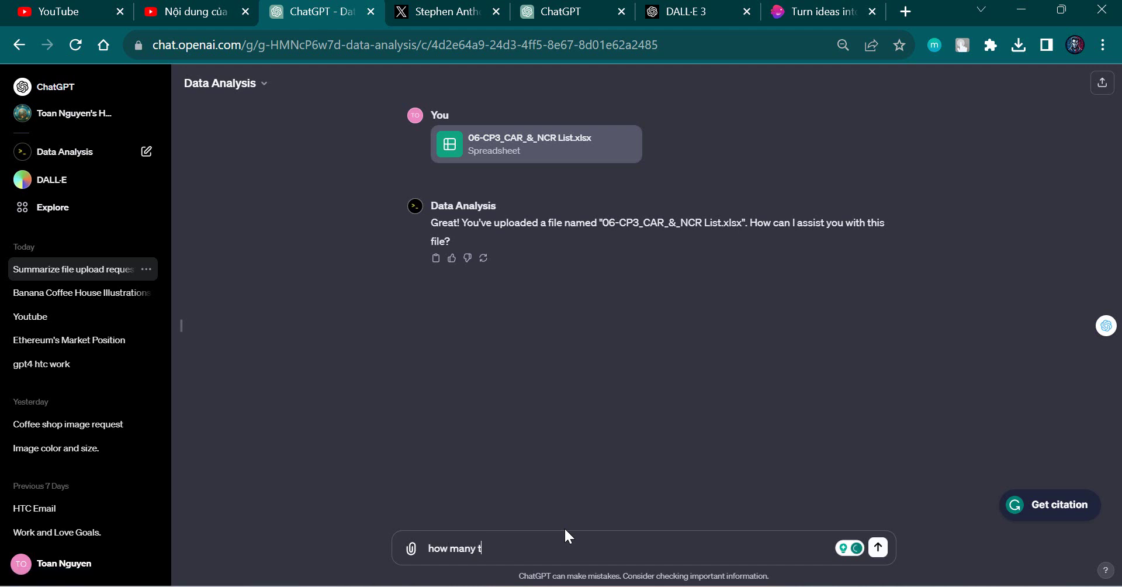
type("otal")
key("Caps_Lock")
type(" NCR")
key("Caps_Lock")
type(" open a")
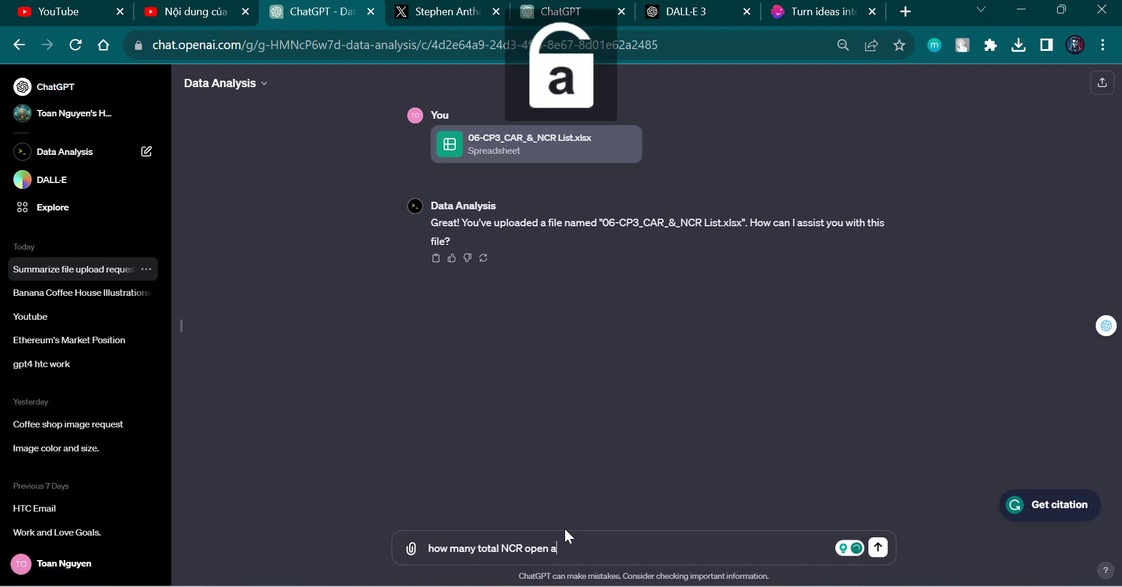
type("t the moment ")
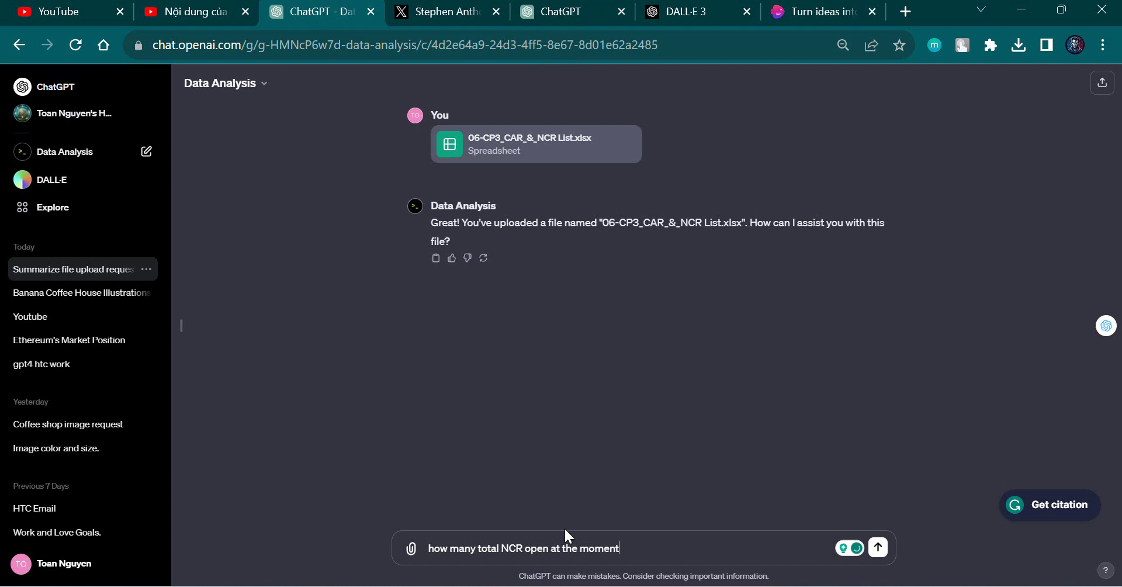
type("?")
key("Return")
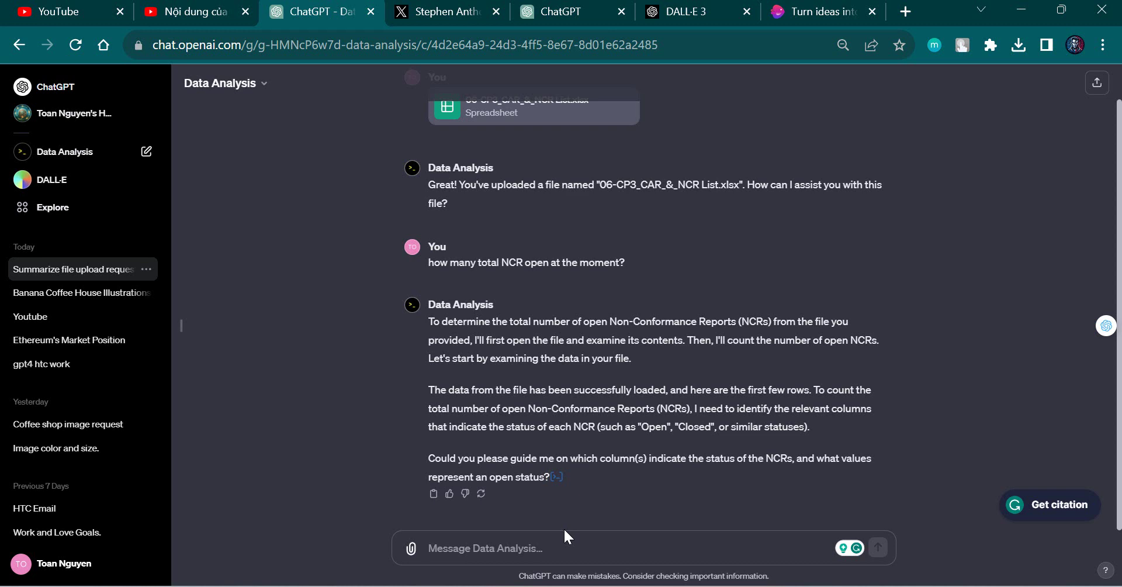
scroll(602, 380, "up", 1)
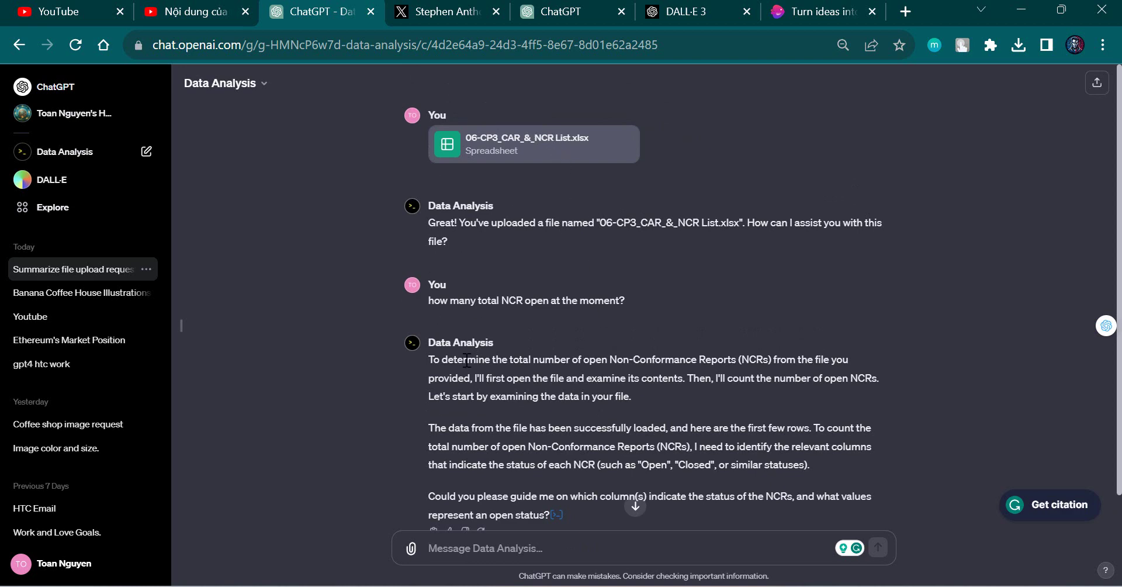
Step: Browse the work OneDrive to 1. docs > 3. Quality > NCR > Followup and open the latest 06-CP3_CAR_&_NCR List
key("alt+Tab")
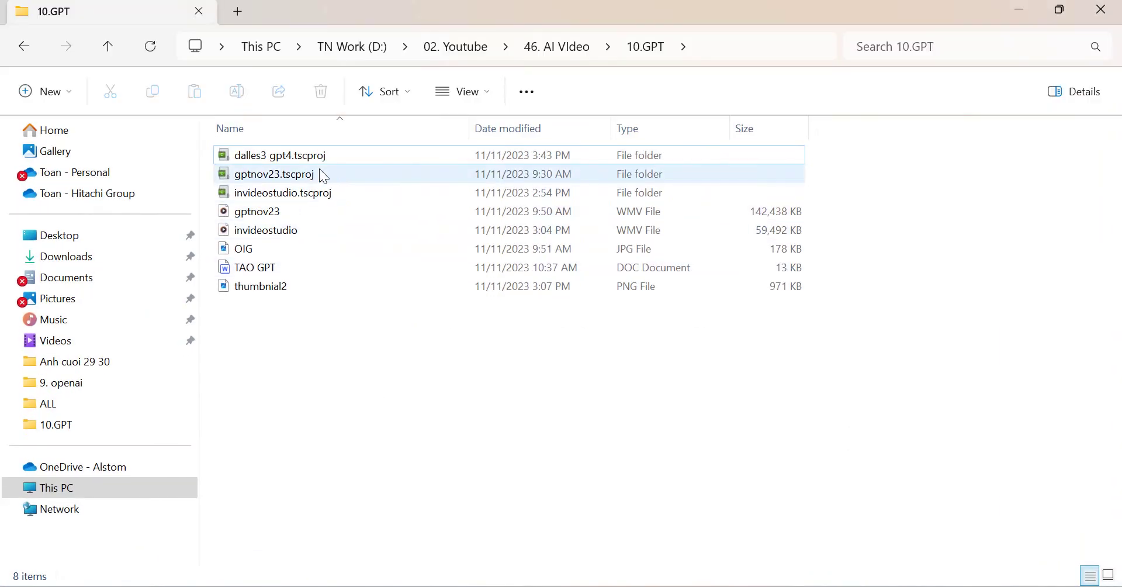
left_click(85, 193)
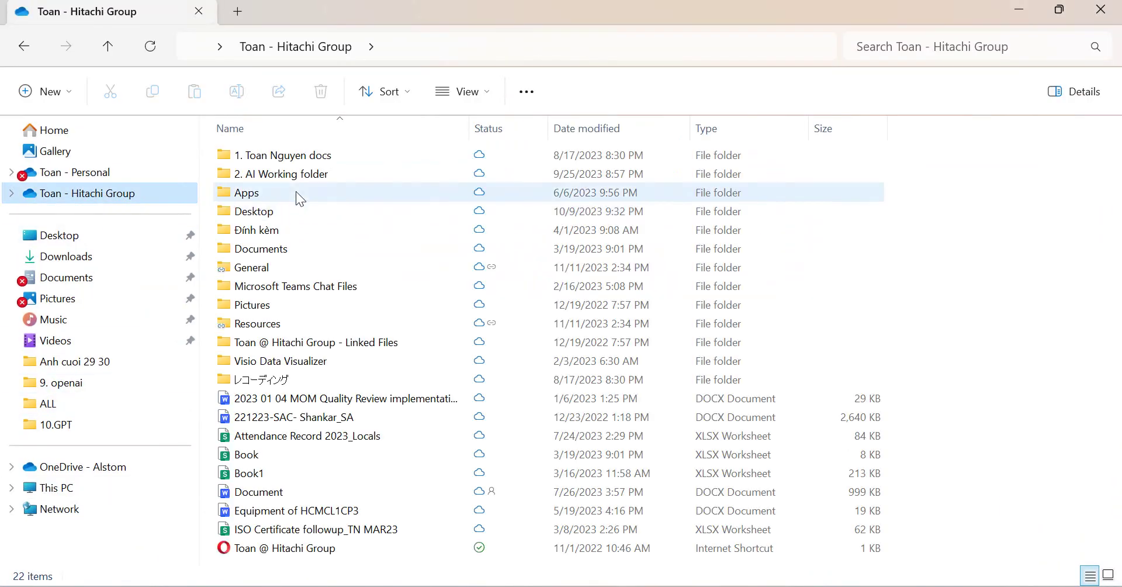
left_click(292, 173)
double_click(292, 174)
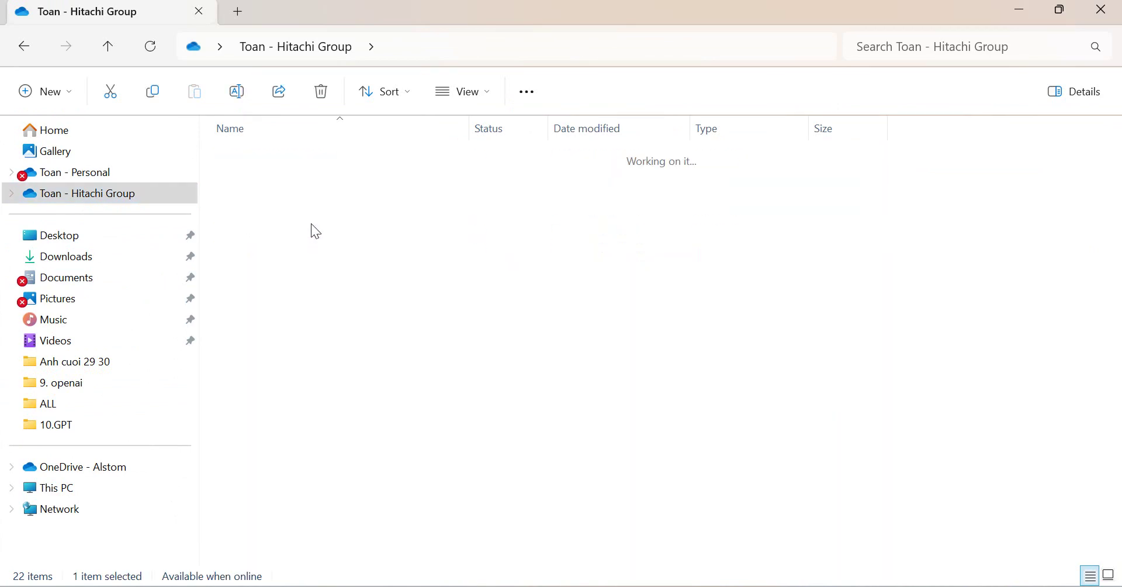
left_click(349, 48)
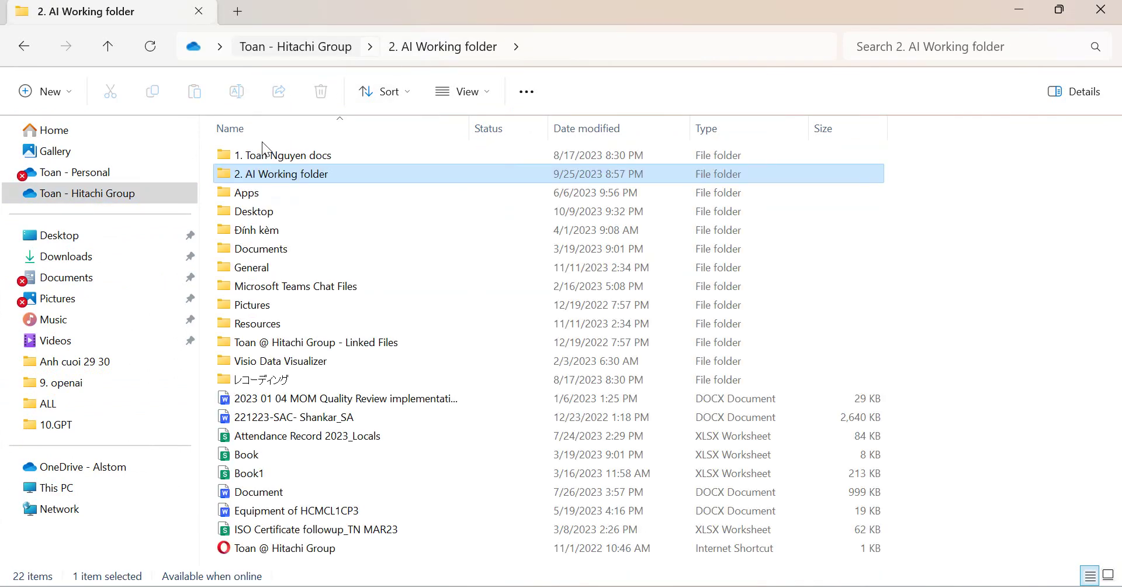
double_click(269, 155)
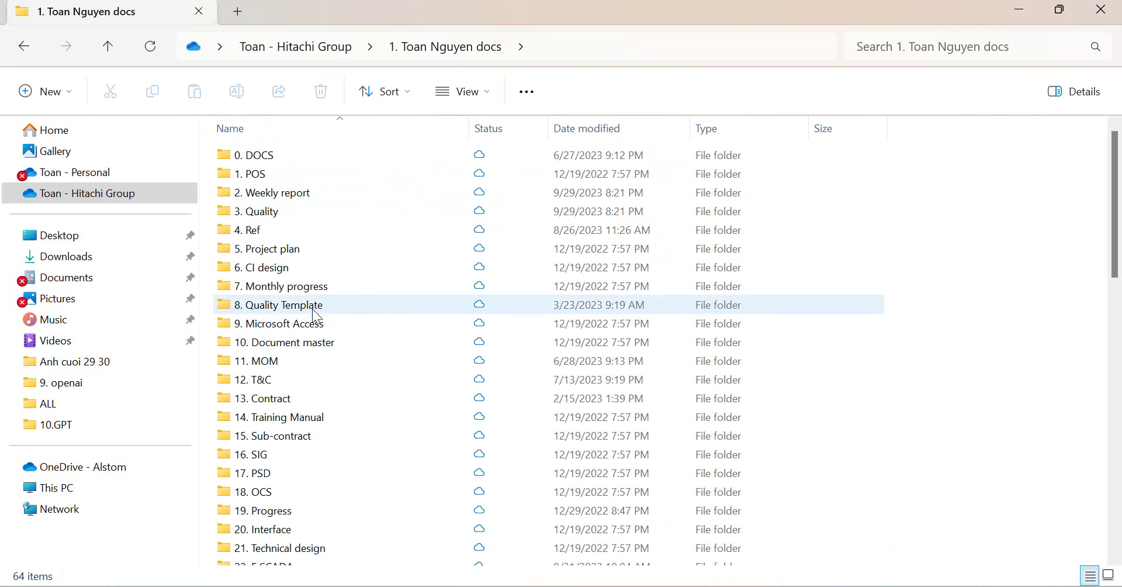
double_click(290, 212)
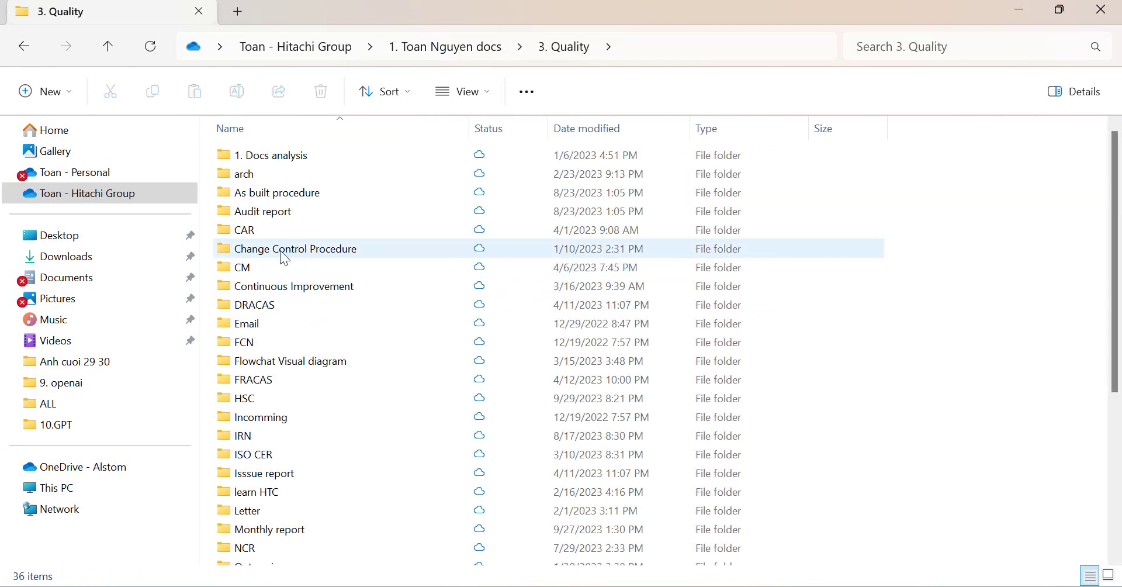
scroll(343, 443, "down", 3)
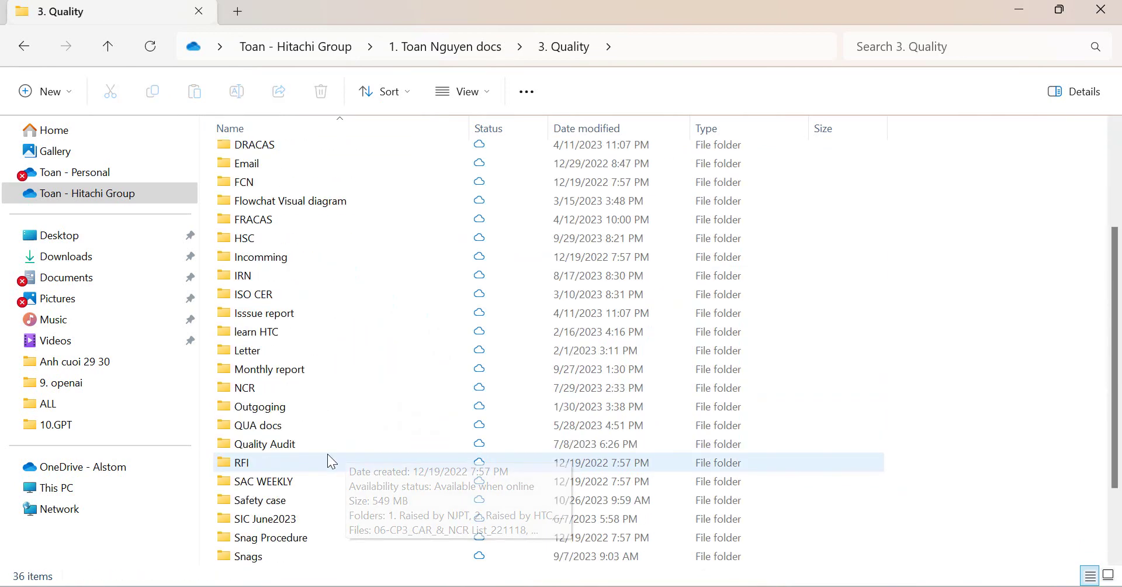
double_click(286, 384)
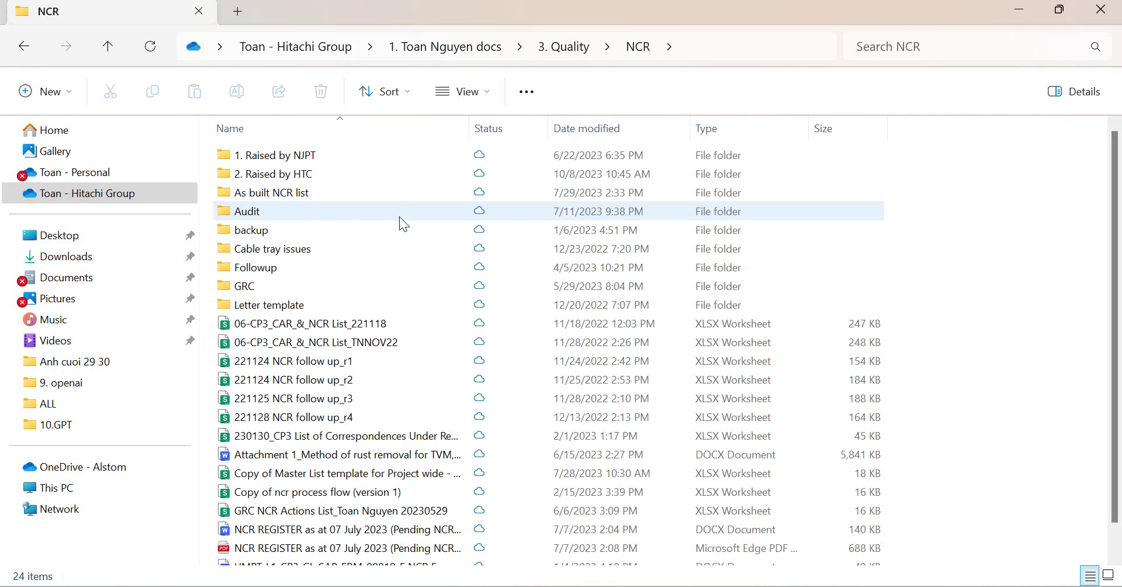
double_click(283, 268)
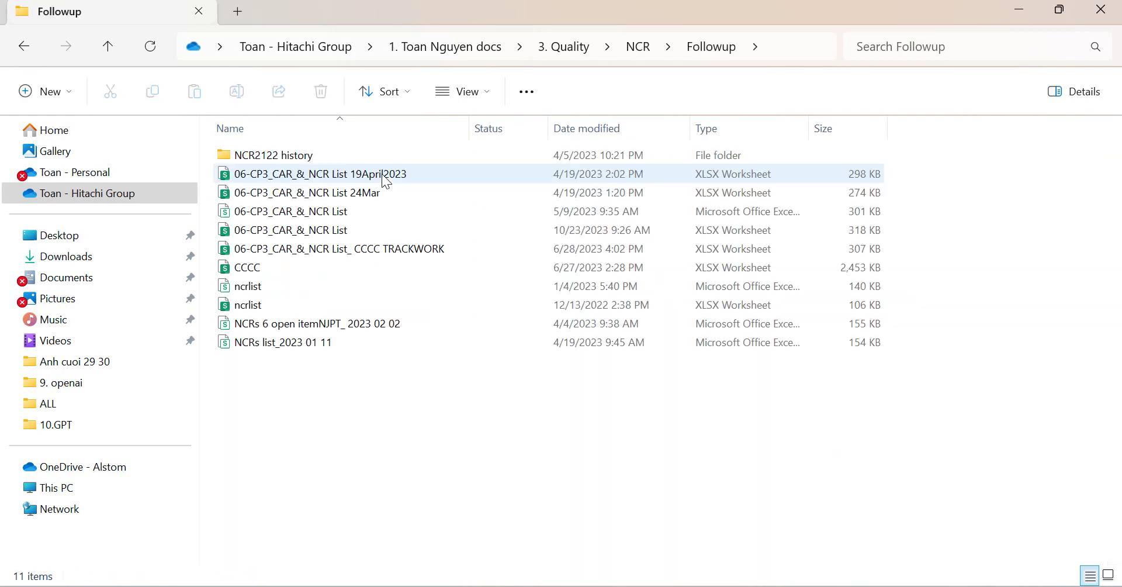
left_click(308, 232)
double_click(308, 231)
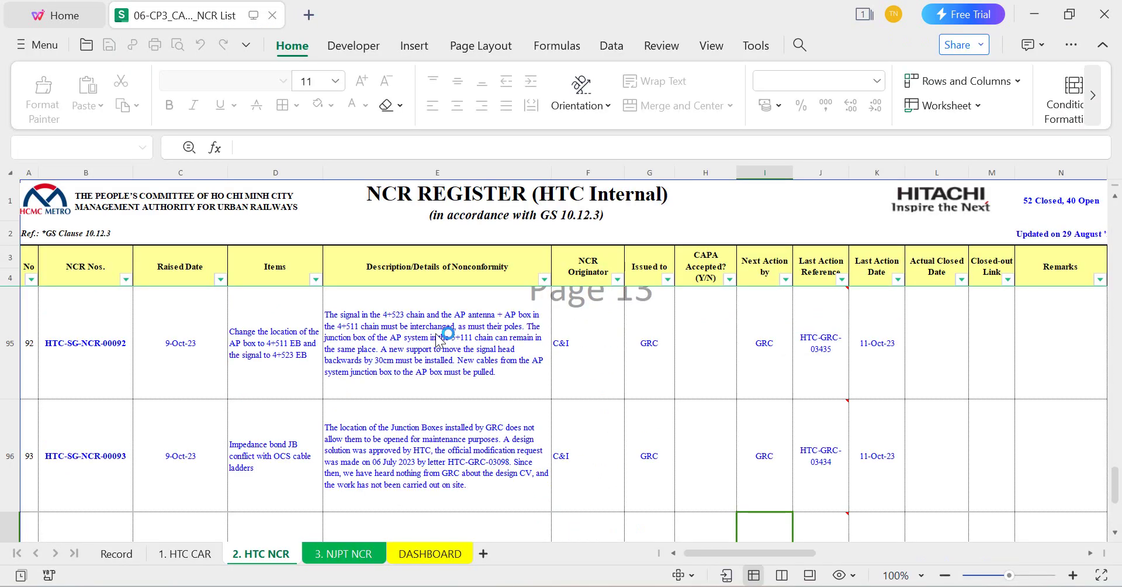
Step: Scroll the 2. HTC NCR sheet right to the Status column O, then minimise the workbook
scroll(420, 435, "down", 2)
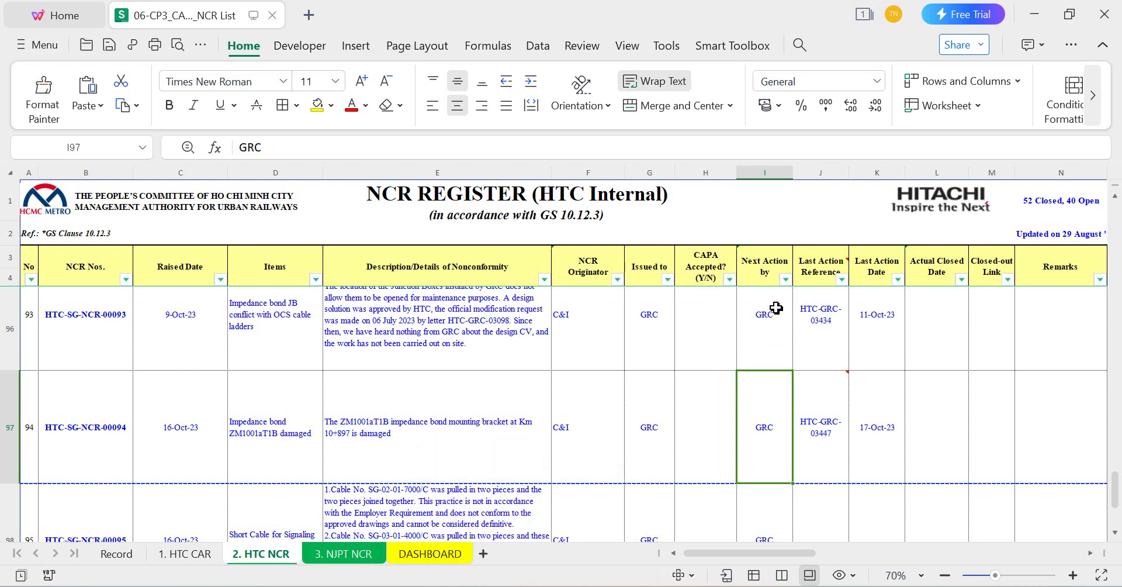
left_click_drag(804, 553, 847, 553)
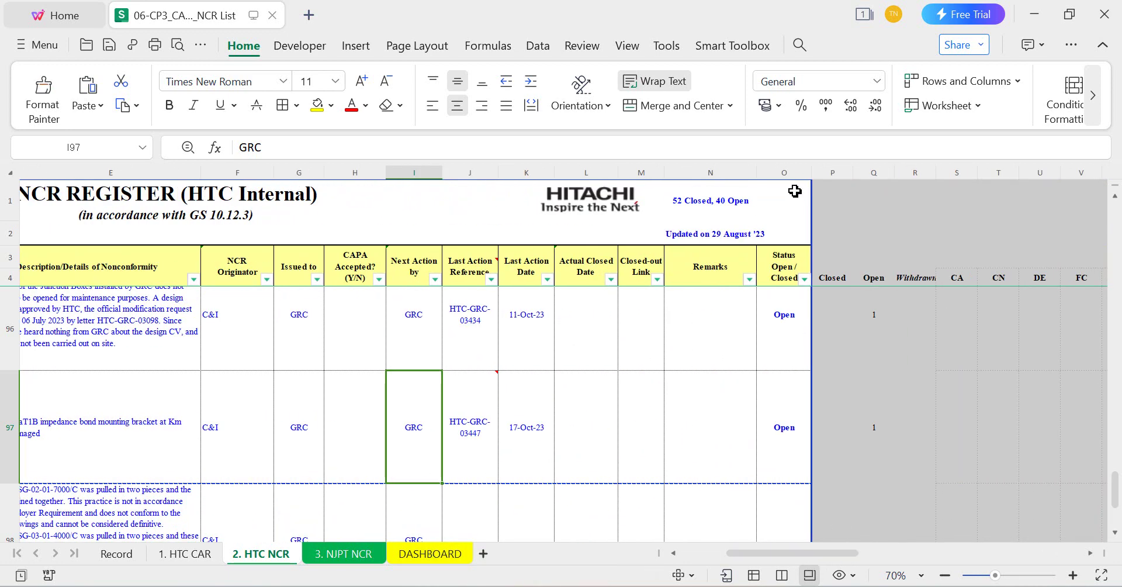
left_click(1033, 18)
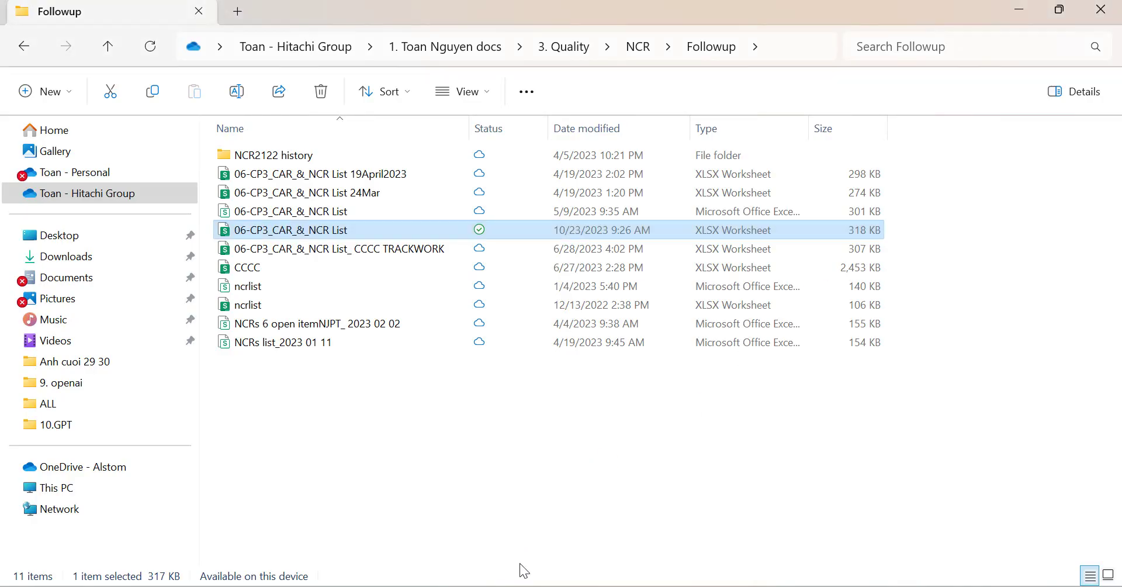
Step: Back in the Data Analysis chat, start the reply 'Status of each NCR given in the column O of sheet "2.'
left_click(1029, 12)
scroll(547, 482, "down", 1)
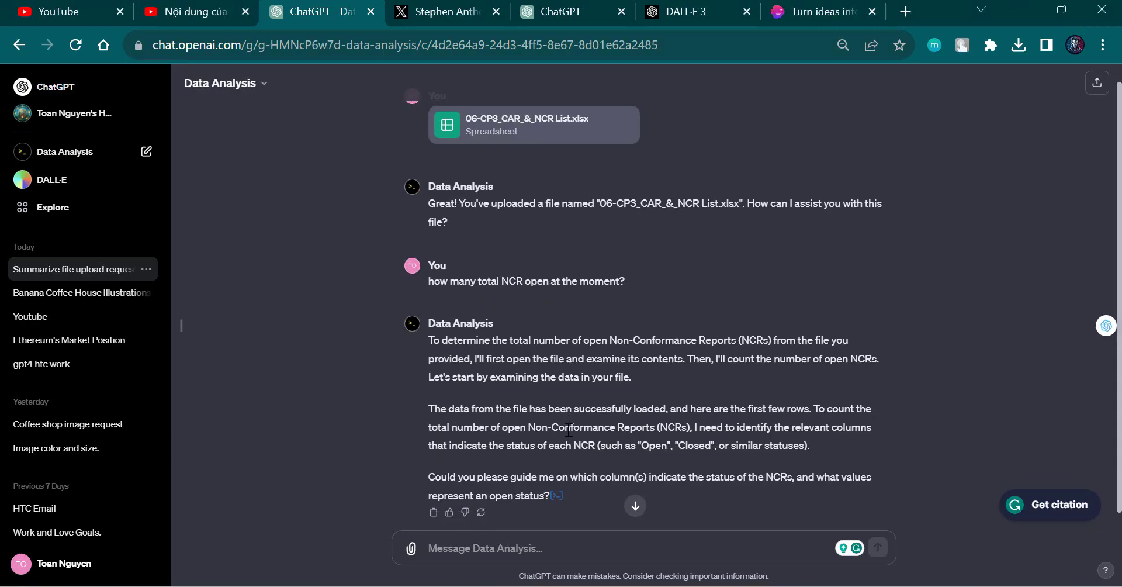
left_click(552, 546)
type("Stat")
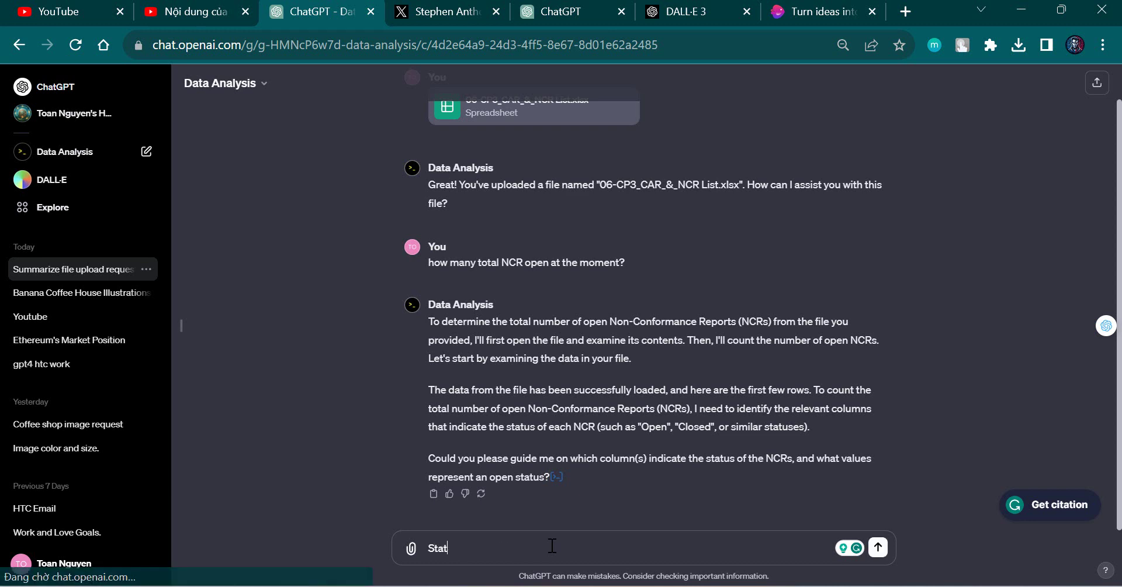
type("us o")
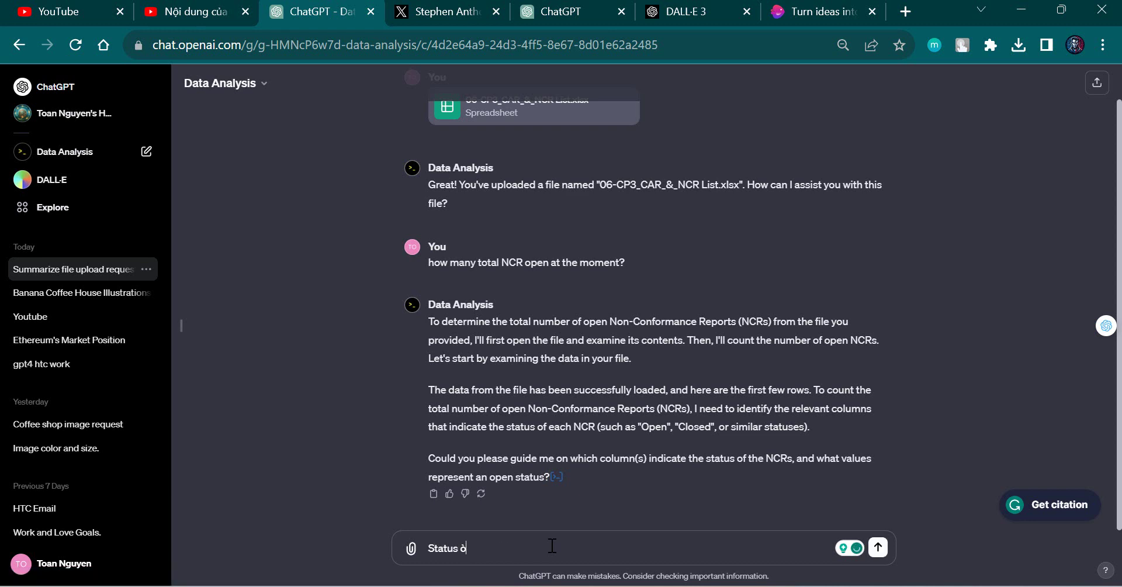
type("f eaf each")
key("Caps_Lock")
type("NCR")
key("Caps_Lock")
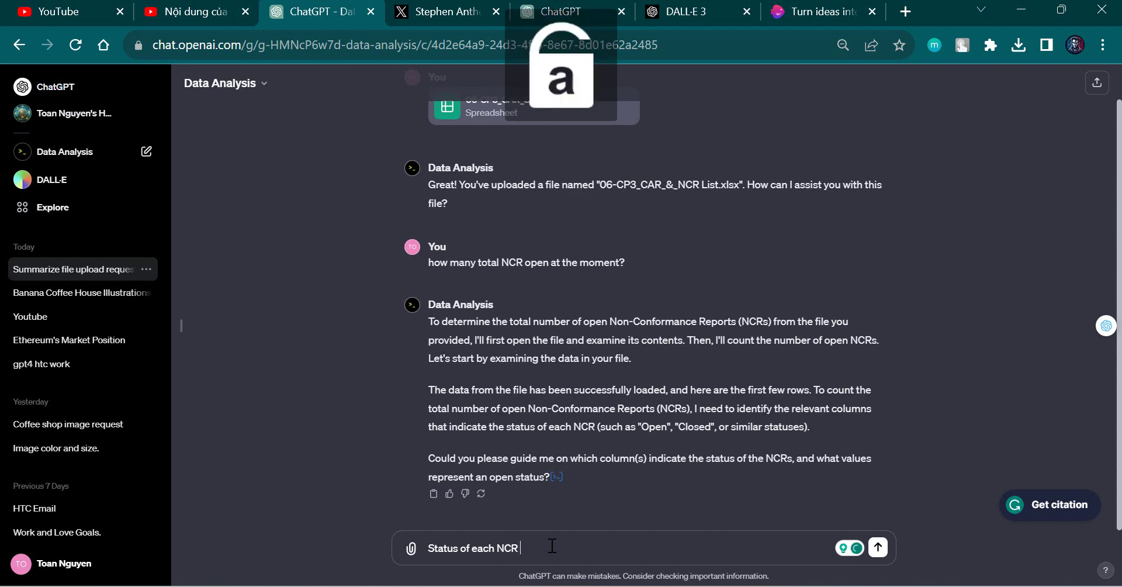
type("given in t")
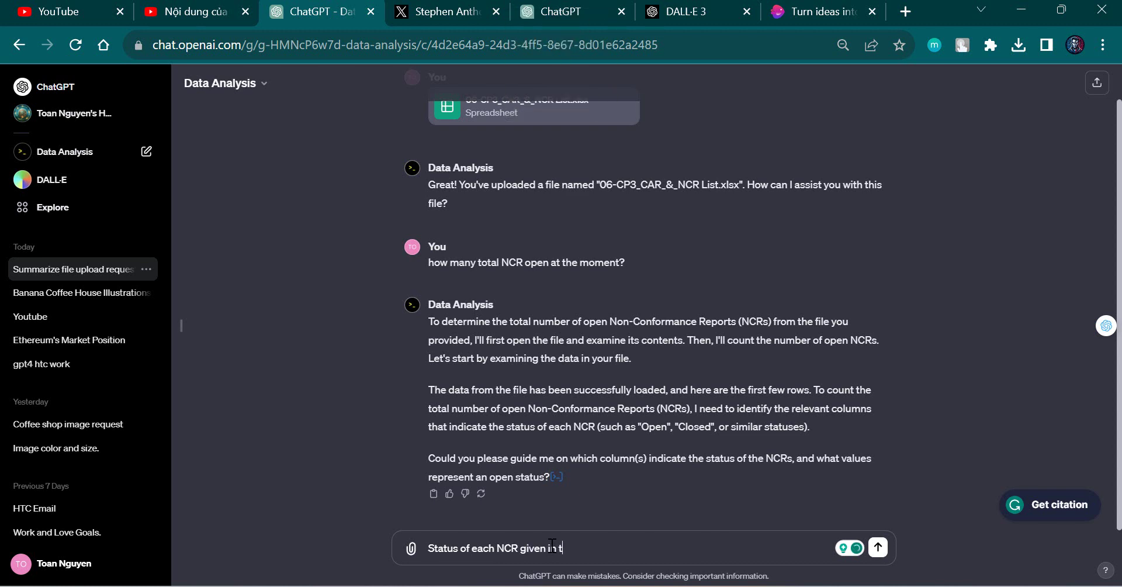
type("he colu")
type("mn O of")
type(" sheet \"")
type("2.")
Step: Complete the reply with sheet name 'HTC NCR' and a request to count only that sheet
key("Caps_Lock")
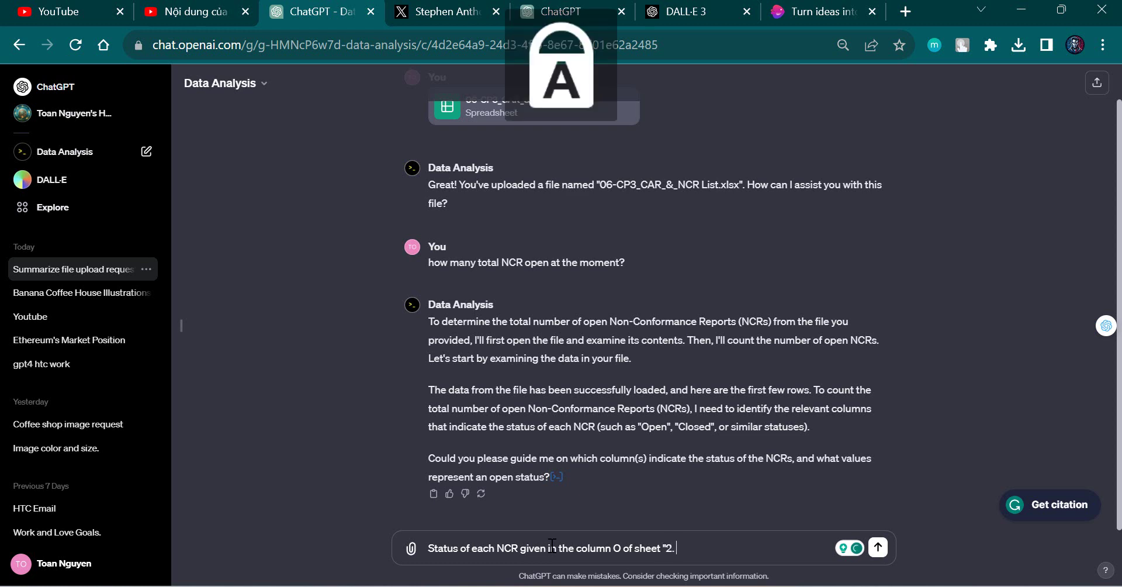
type("HTC")
key("Caps_Lock")
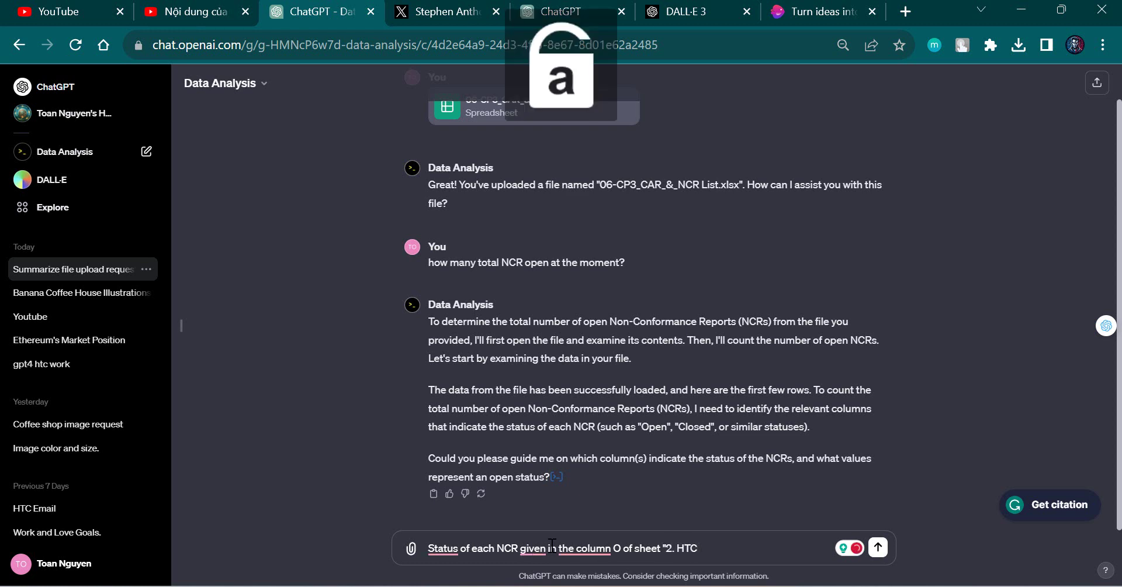
type("ro")
key("Caps_Lock")
key("BackSpace")
key("BackSpace")
key("BackSpace")
key("Caps_Lock")
type("nc")
key("Caps_Lock")
key("BackSpace")
key("BackSpace")
type("NCR")
key("Caps_Lock")
type(". PLease")
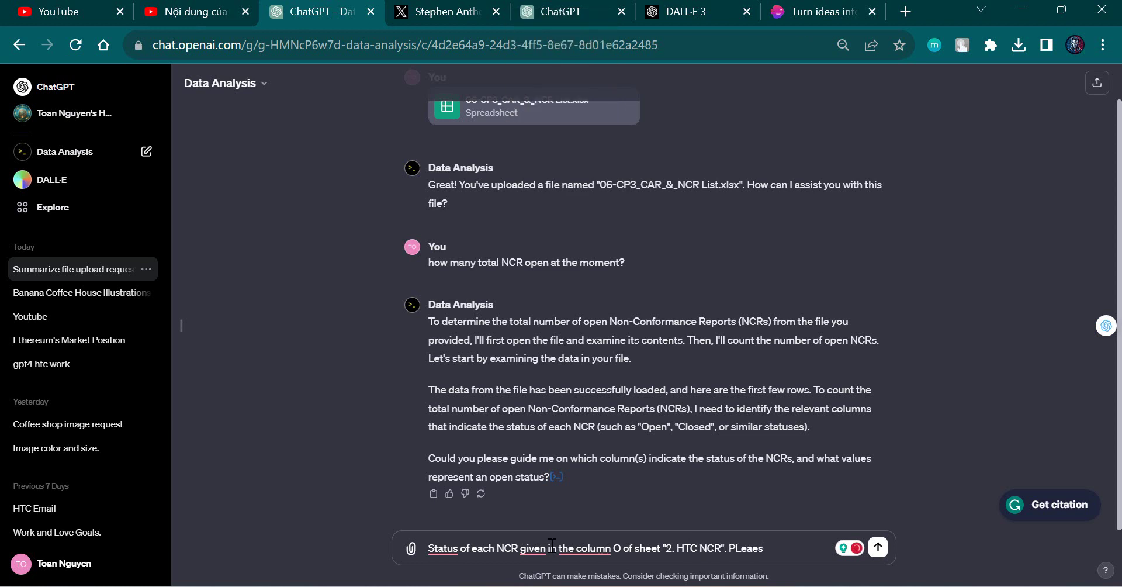
key("BackSpace")
key("BackSpace")
key("BackSpace")
type("lease cou")
type("ng")
type("ni")
type("ment")
type("io")
type("ned only")
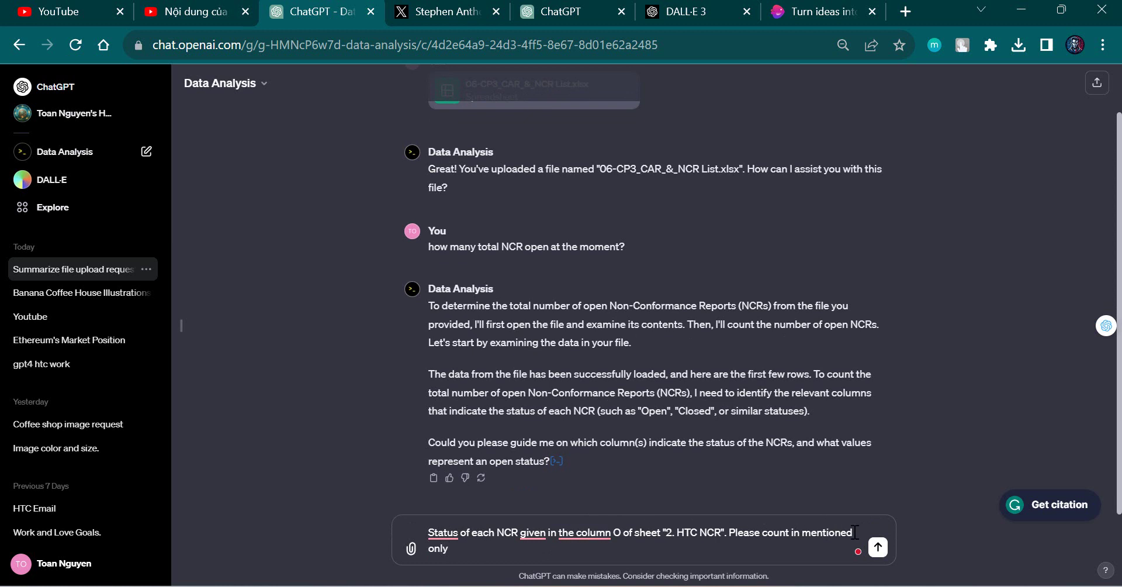
type("sheet")
Step: Send the column O clarification and get the count: 45 Closed, 40 Open, 1 Withdrawn
key("Return")
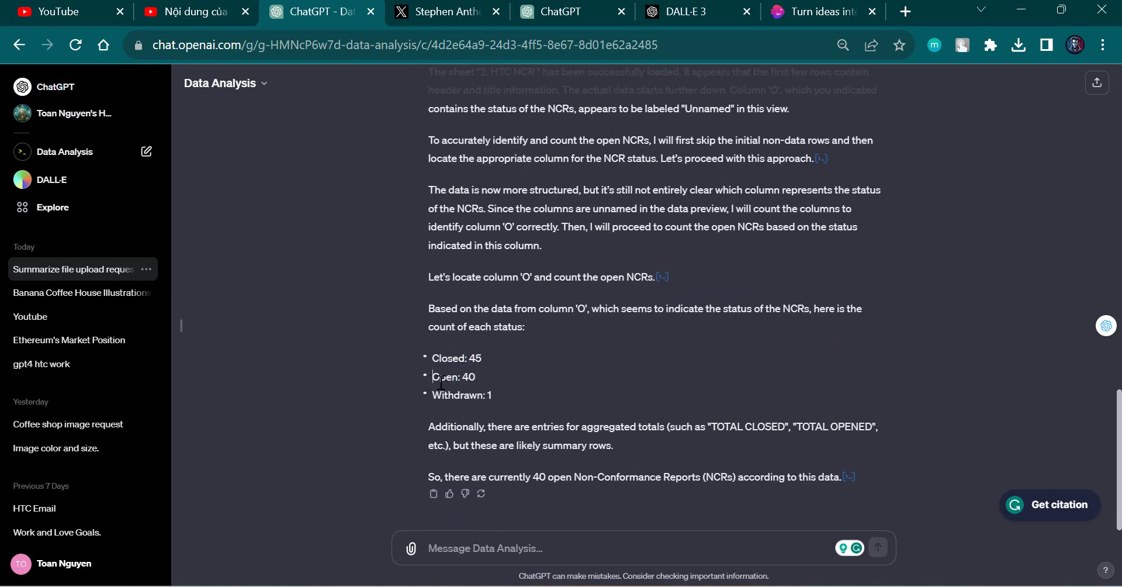
left_click_drag(476, 376, 432, 376)
left_click_drag(496, 396, 427, 341)
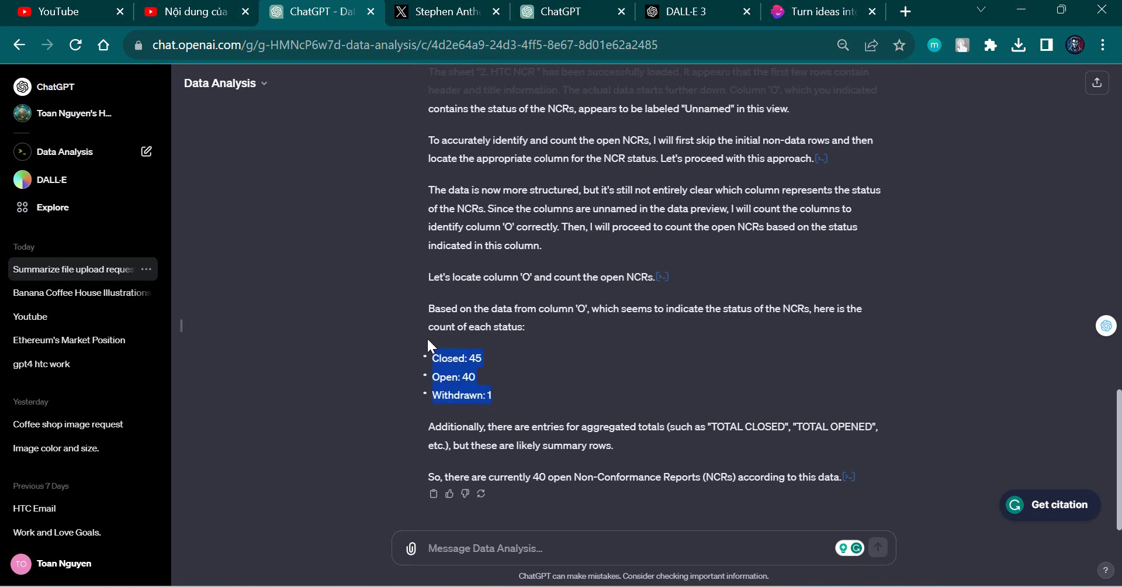
left_click(506, 395)
mouse_move(507, 395)
left_mouse_down()
mouse_move(426, 348)
mouse_move(492, 395)
mouse_move(439, 358)
left_mouse_up()
left_click(443, 366)
scroll(577, 444, "up", 7)
scroll(577, 444, "up", 7)
scroll(577, 445, "up", 7)
scroll(576, 430, "down", 10)
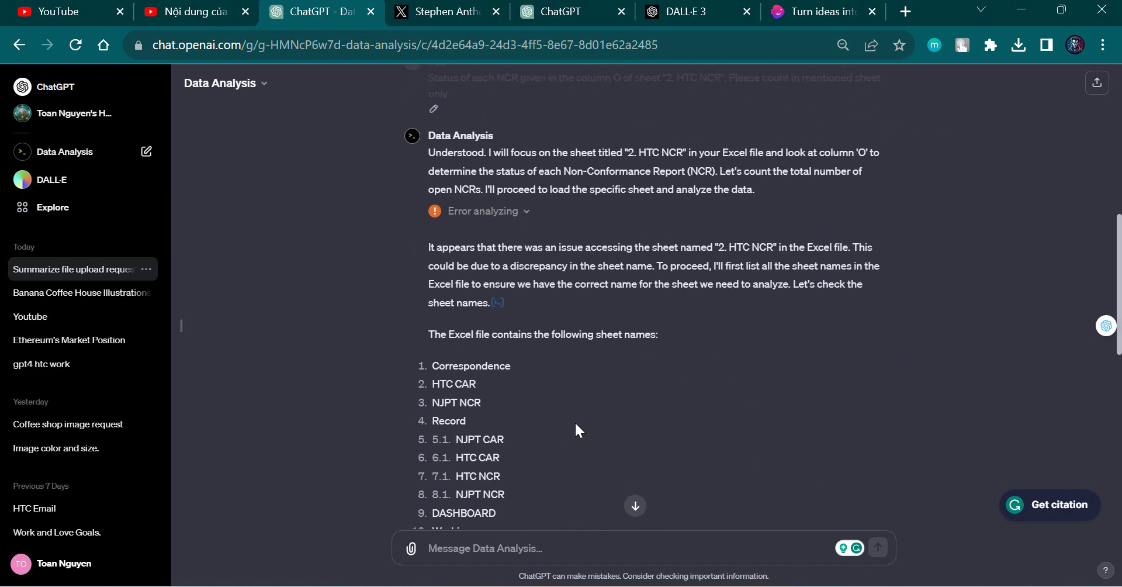
scroll(577, 424, "down", 10)
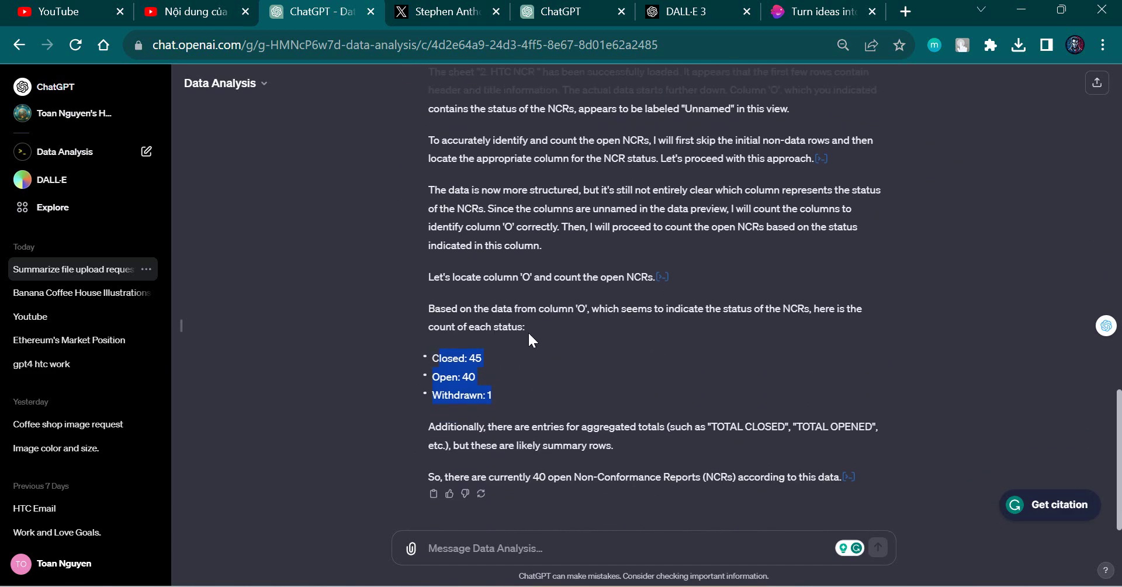
scroll(530, 335, "up", 10)
scroll(537, 331, "up", 3)
scroll(549, 321, "down", 5)
scroll(564, 315, "down", 10)
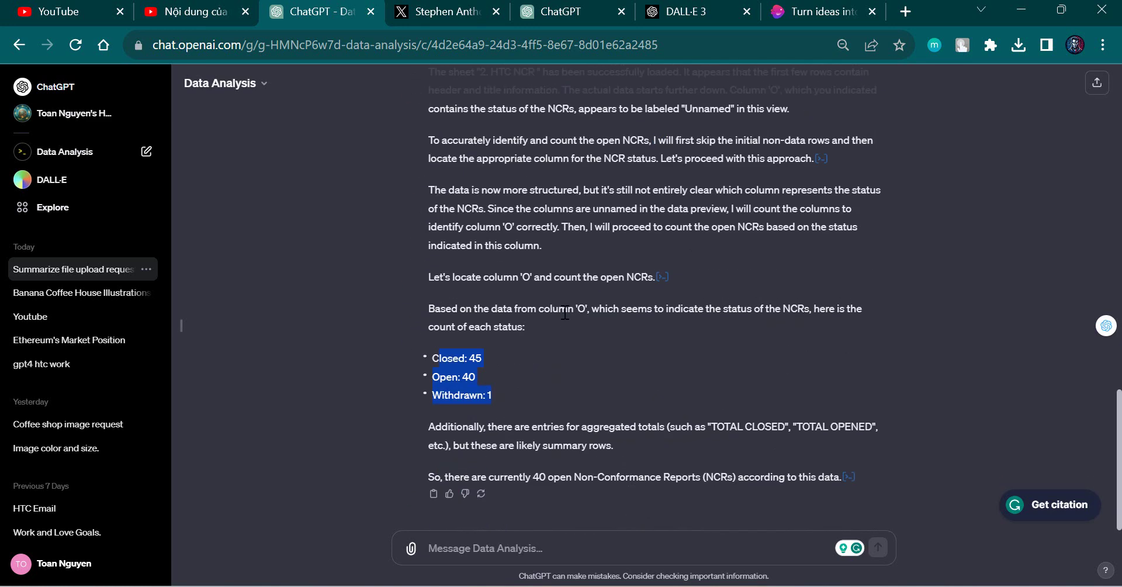